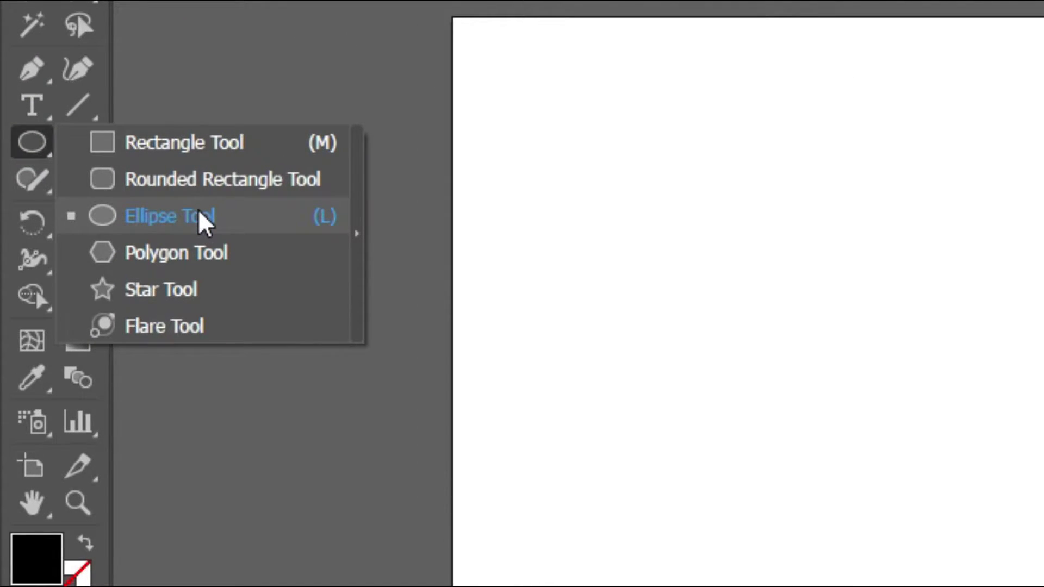
# Step: Draw a test circle with the Ellipse tool, then undo it
pyautogui.click(198, 212)
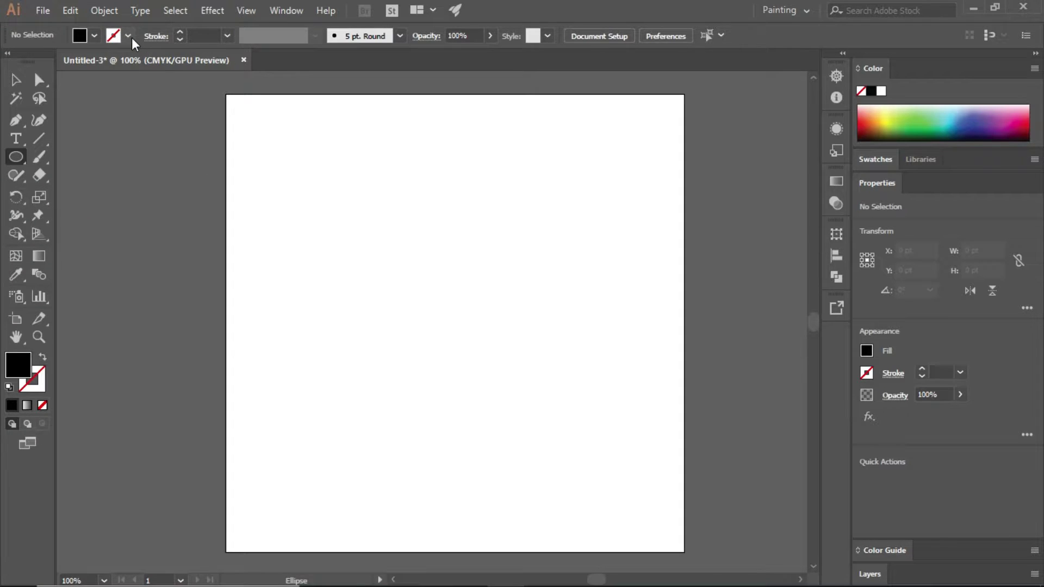
pyautogui.moveTo(345, 185); pyautogui.dragTo(590, 441)
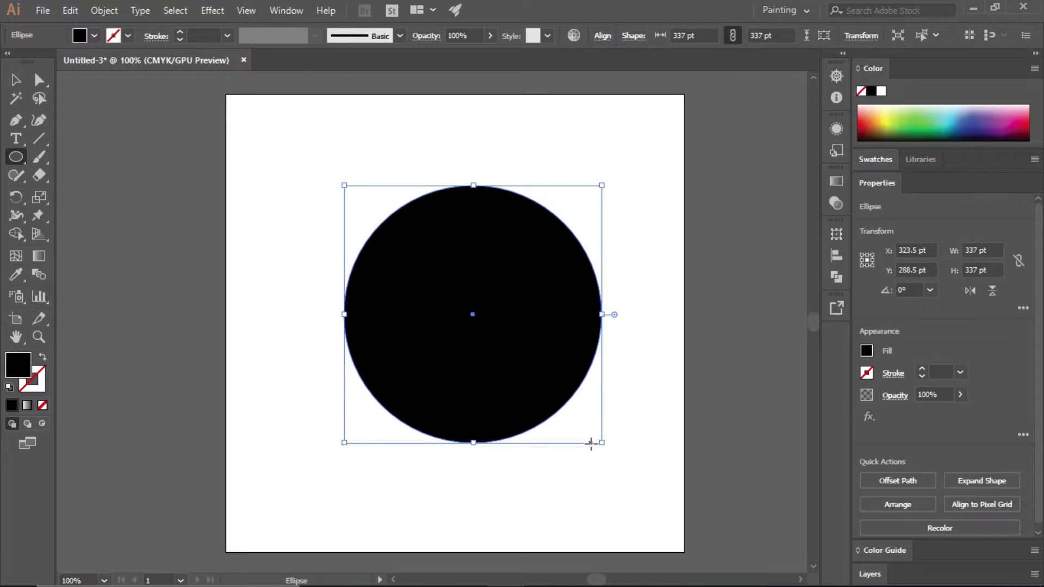
pyautogui.hotkey('ctrl', 'z')
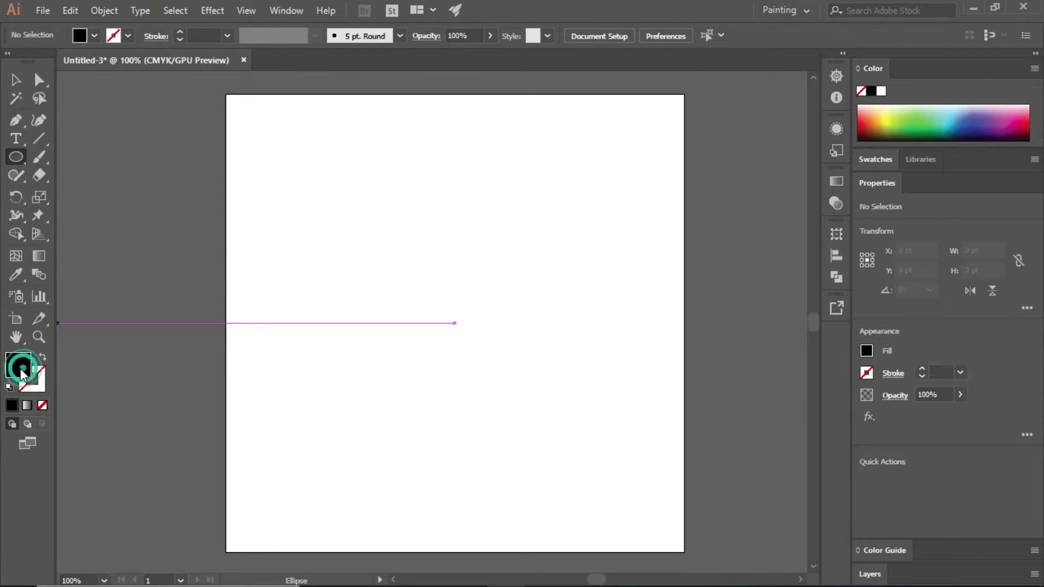
# Step: Set the fill to None and return to the Ellipse tool
pyautogui.click(80, 36)
pyautogui.click(9, 60)
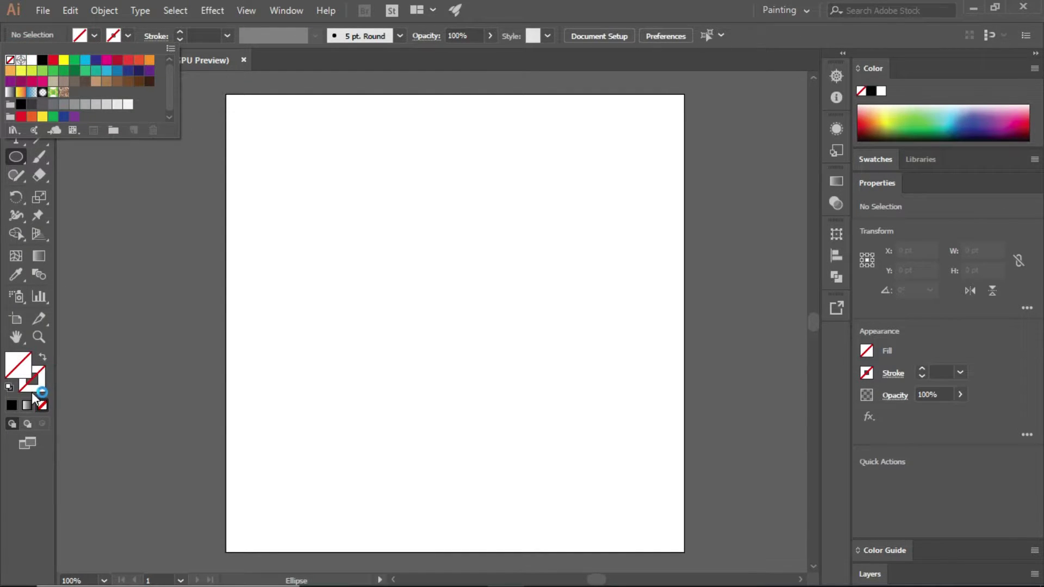
pyautogui.click(13, 161)
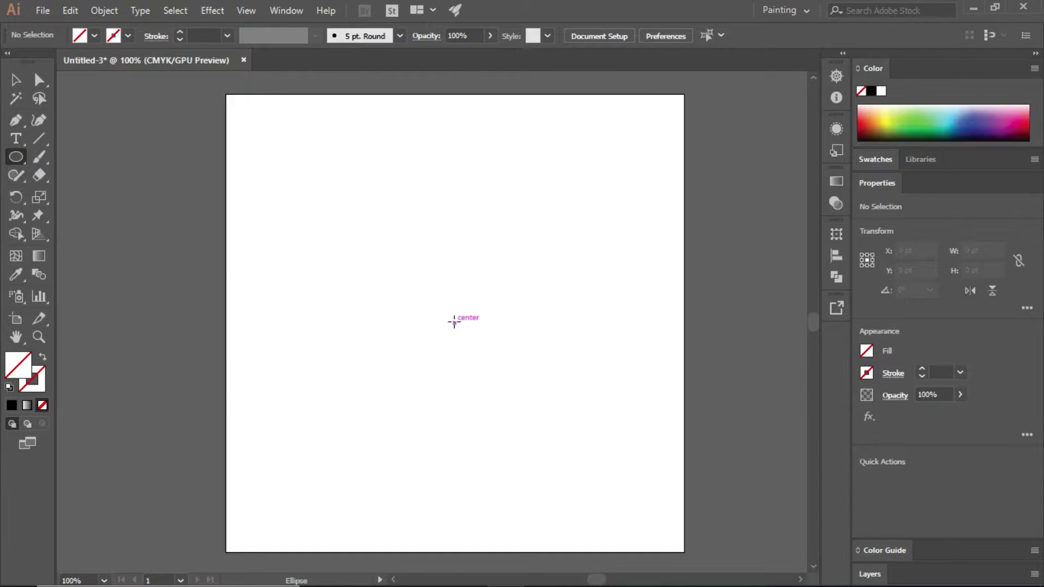
# Step: Draw a 396 × 396 pt circle, no fill or stroke, outward from the artboard centre
pyautogui.moveTo(454, 322); pyautogui.dragTo(564, 474)
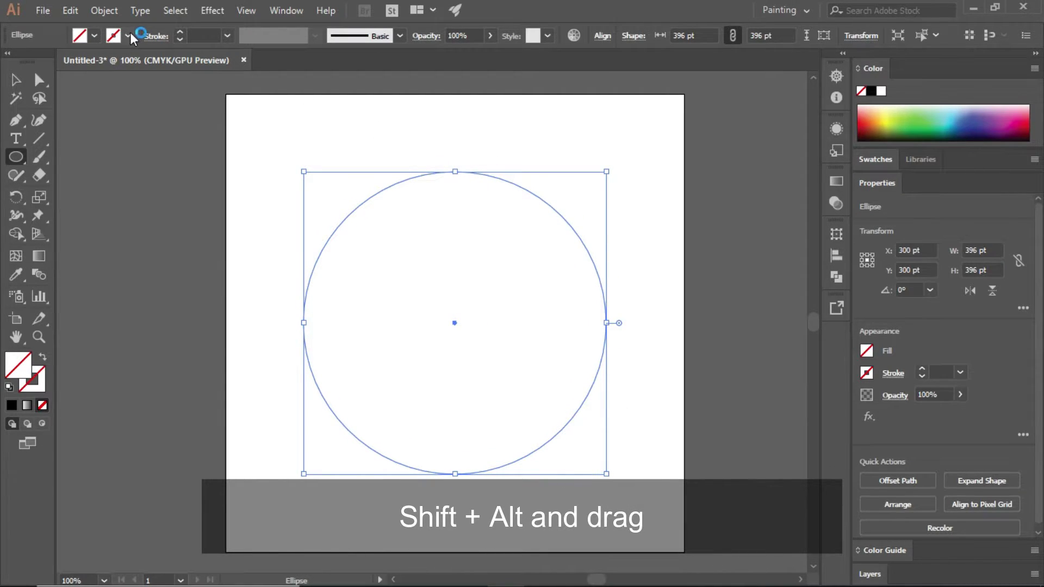
pyautogui.click(70, 12)
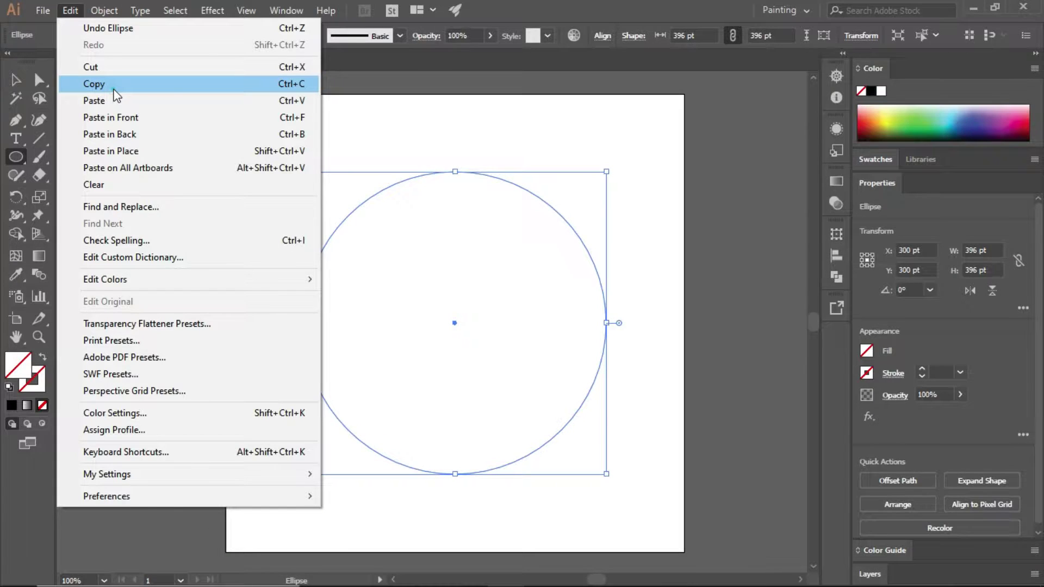
# Step: Paste a copy of the circle in place, shrink it to 273 pt, and outline it black 1 pt
pyautogui.click(226, 177)
pyautogui.click(76, 15)
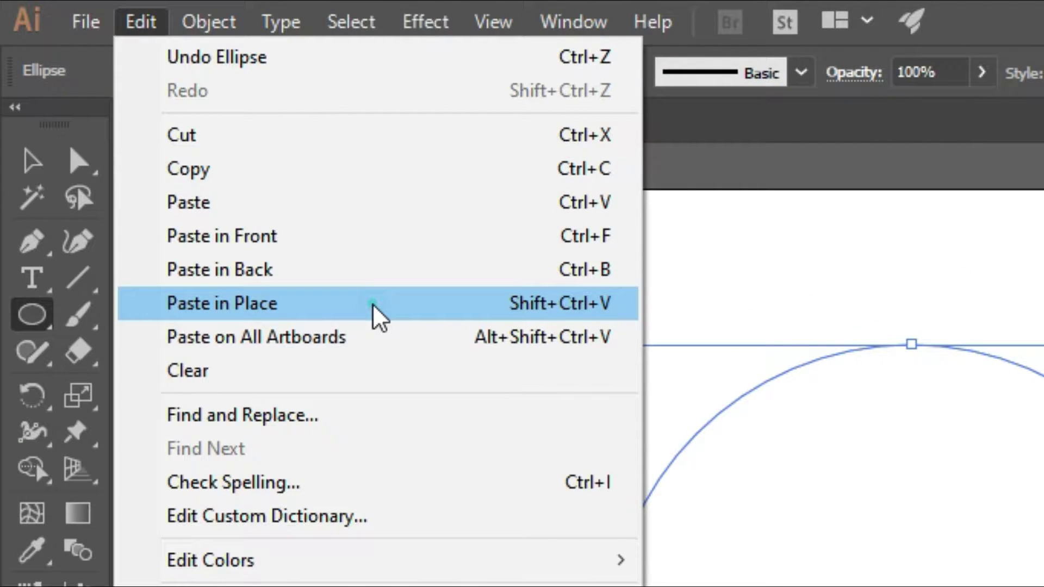
pyautogui.click(373, 304)
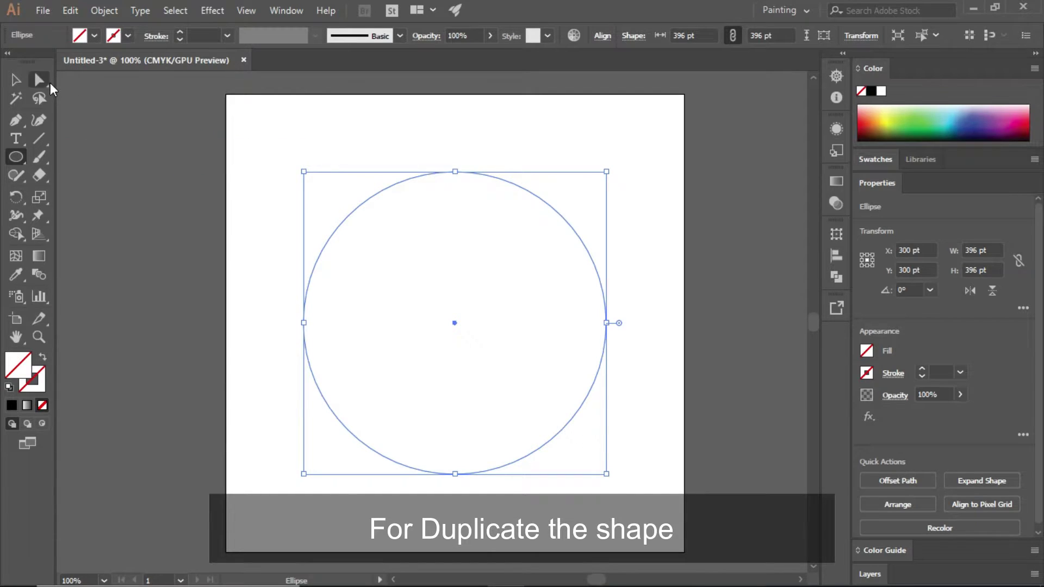
pyautogui.click(16, 81)
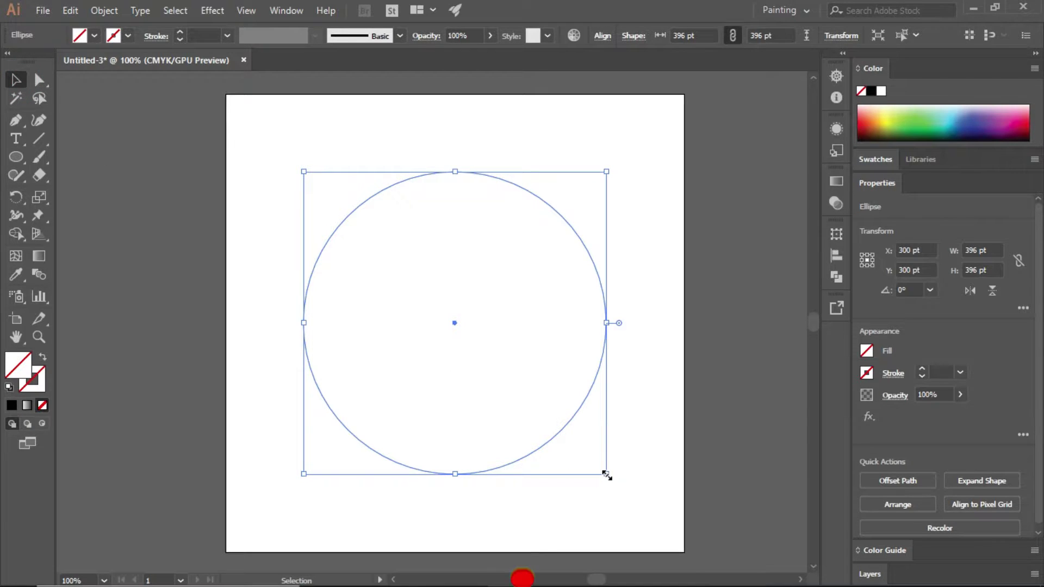
pyautogui.moveTo(604, 473); pyautogui.dragTo(511, 389)
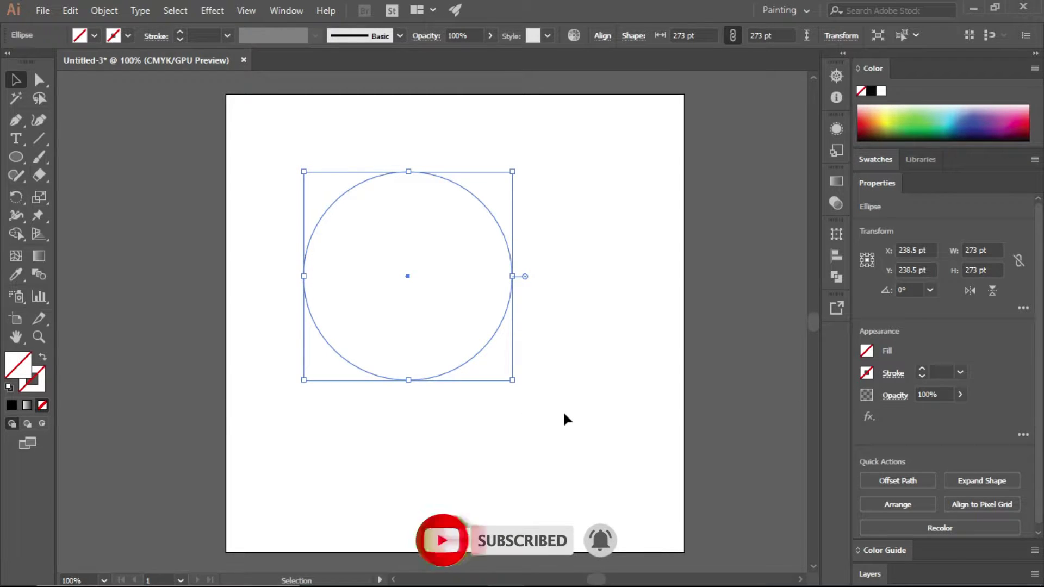
pyautogui.click(39, 374)
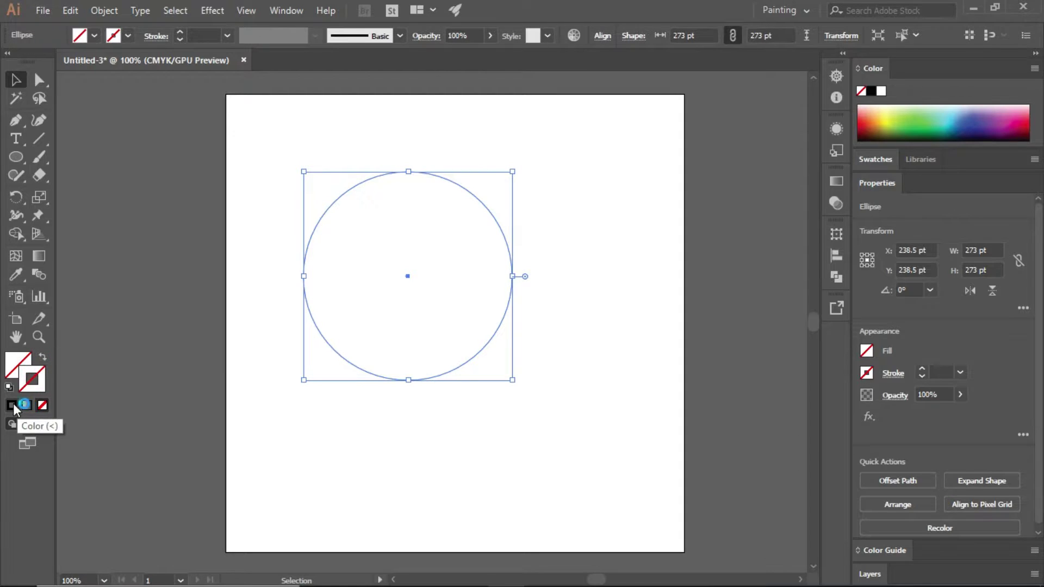
pyautogui.click(12, 405)
# Step: Outline the large circle in black and centre the small circle at its top
pyautogui.click(578, 337)
pyautogui.click(488, 383)
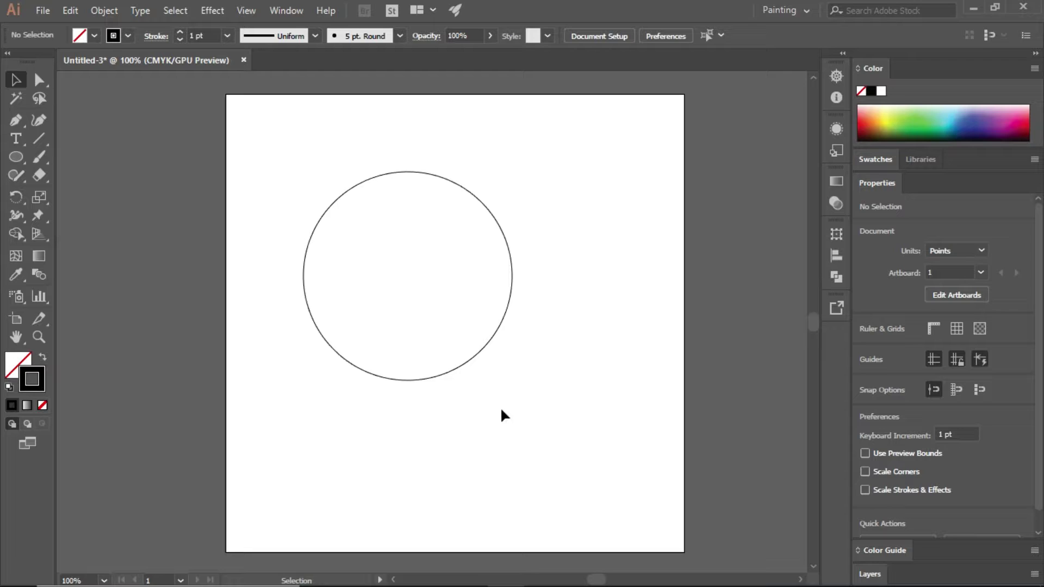
pyautogui.moveTo(493, 395); pyautogui.dragTo(517, 460)
pyautogui.click(517, 458)
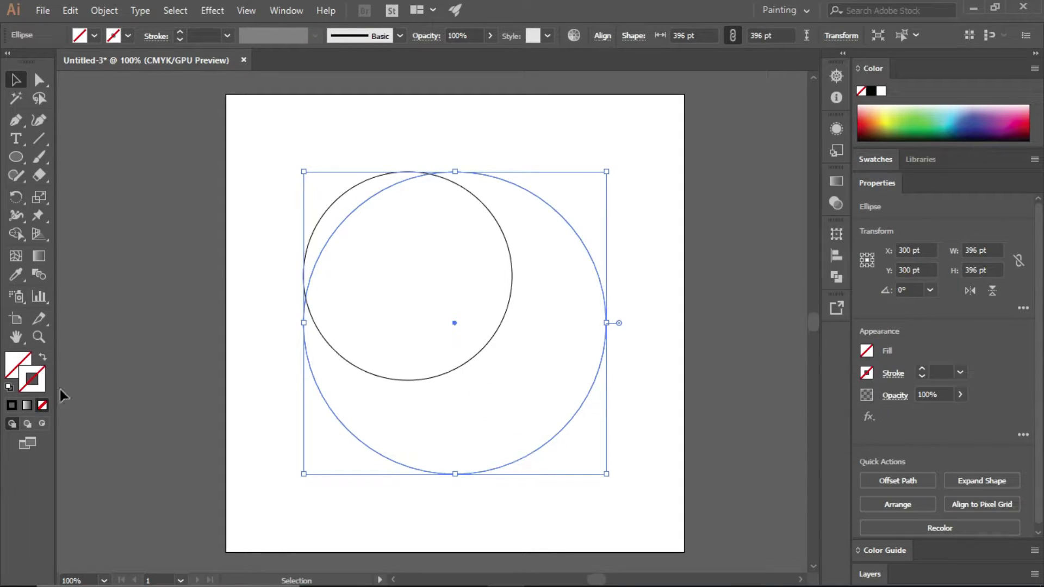
pyautogui.click(13, 406)
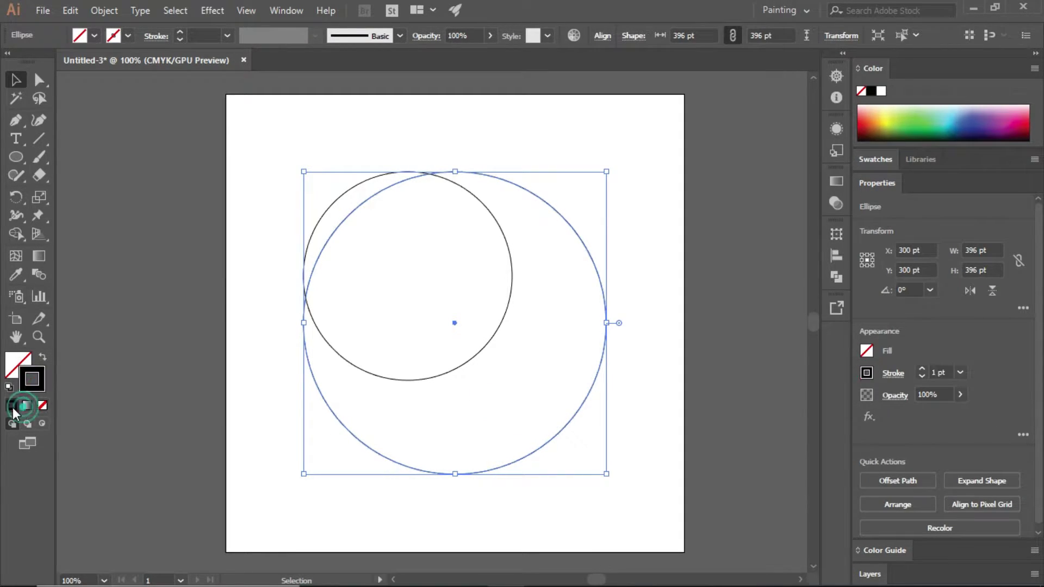
pyautogui.click(666, 368)
pyautogui.click(471, 359)
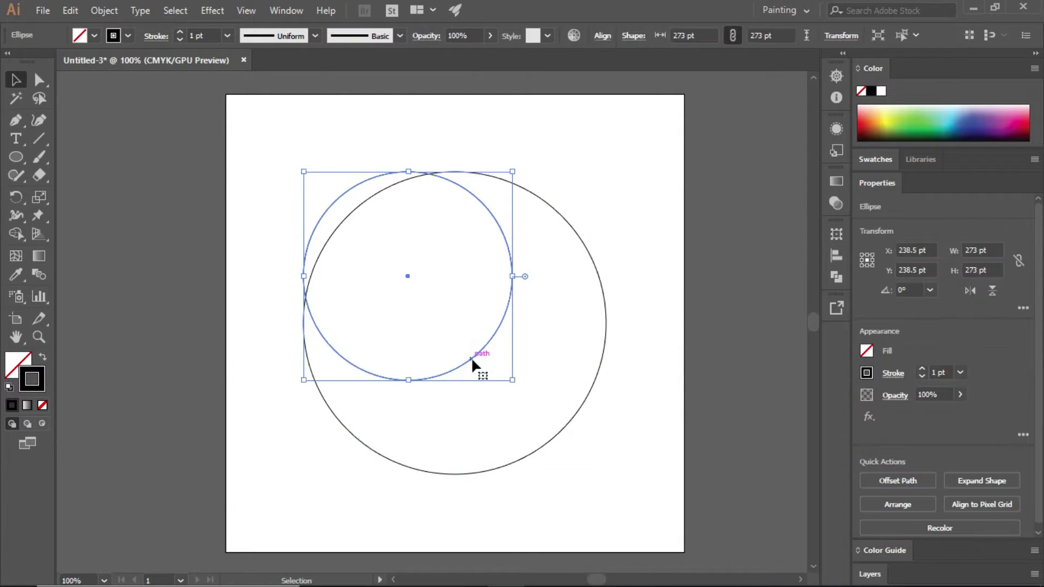
pyautogui.moveTo(479, 352); pyautogui.dragTo(526, 353)
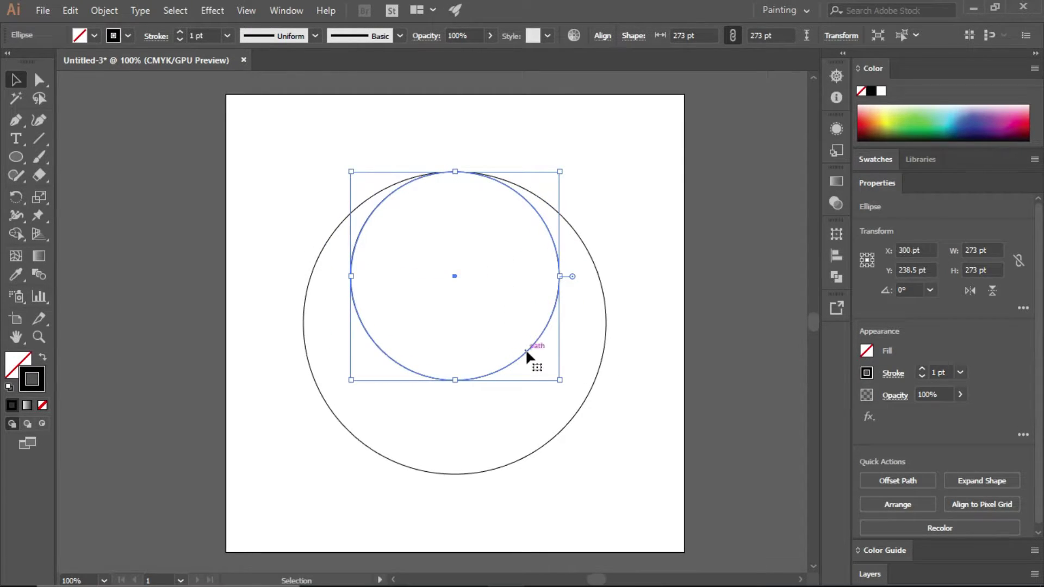
# Step: Paste another 273 pt circle in place, move it down 123 pt to the big circle's bottom, and select all
pyautogui.click(104, 10)
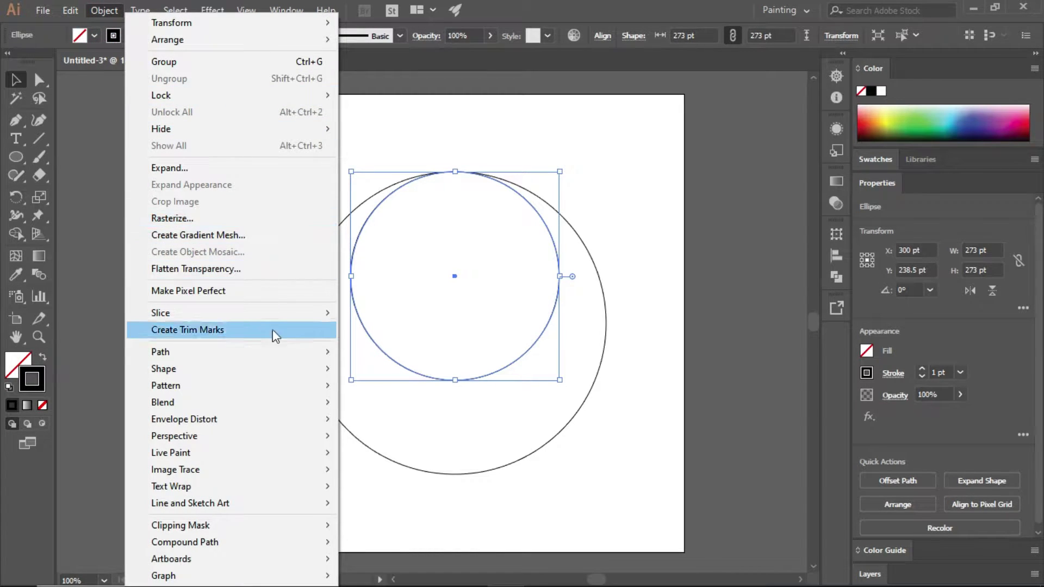
pyautogui.click(77, 11)
pyautogui.click(77, 10)
pyautogui.click(76, 10)
pyautogui.click(73, 11)
pyautogui.click(163, 81)
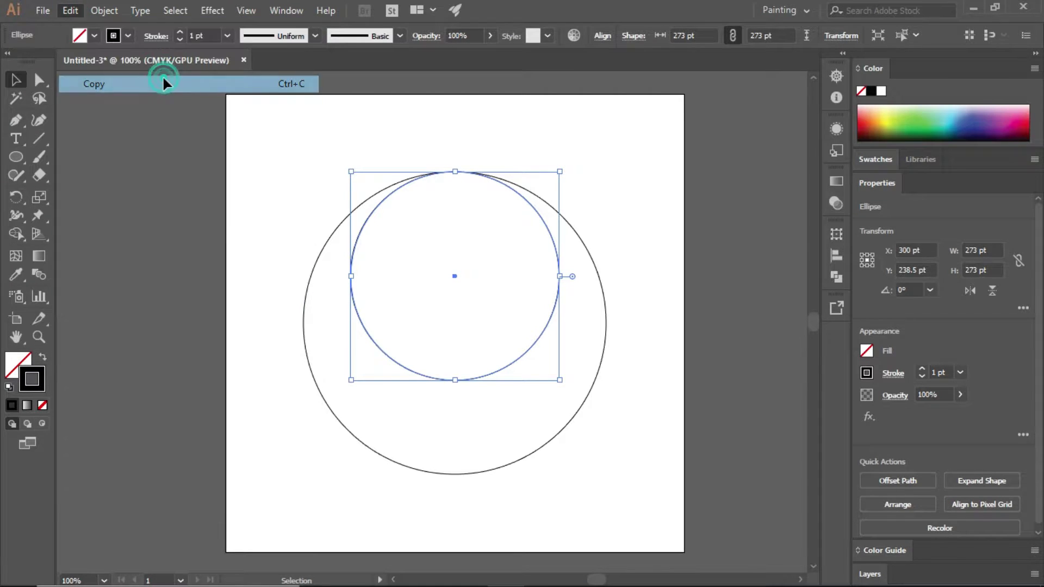
pyautogui.click(70, 10)
pyautogui.click(148, 147)
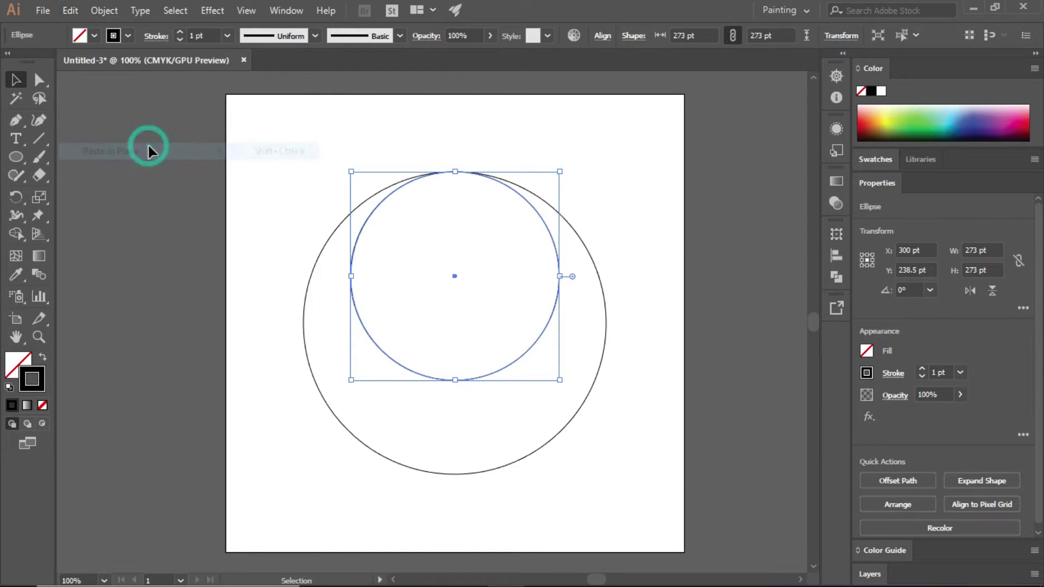
pyautogui.moveTo(506, 364); pyautogui.dragTo(517, 463)
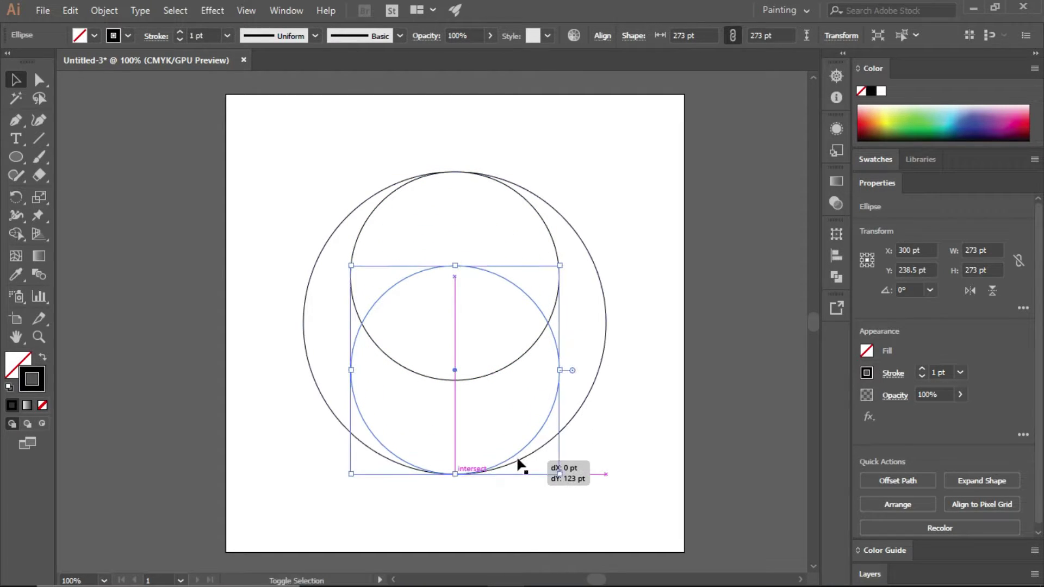
pyautogui.click(609, 442)
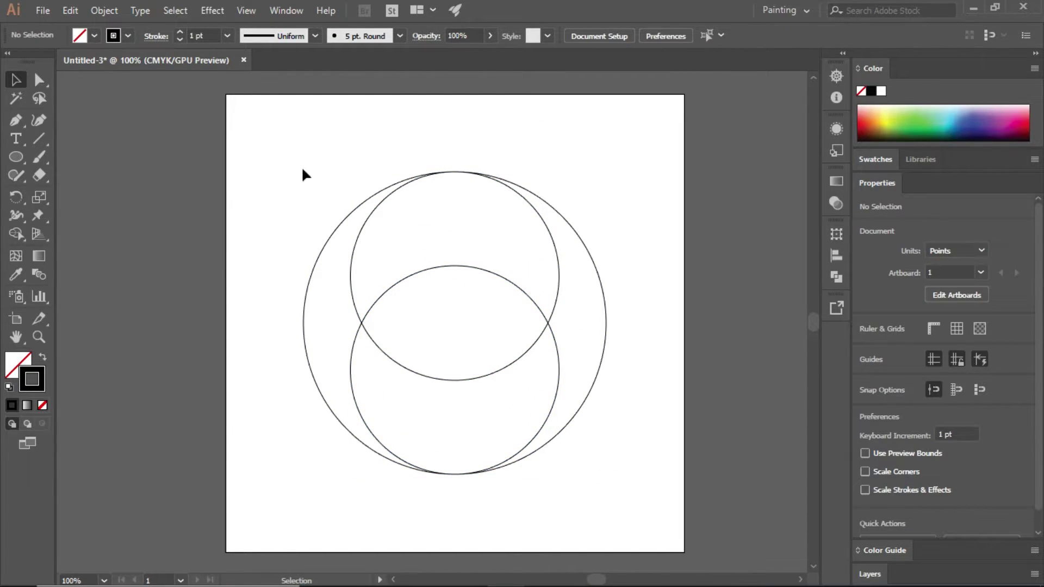
pyautogui.hotkey('ctrl', 'a')
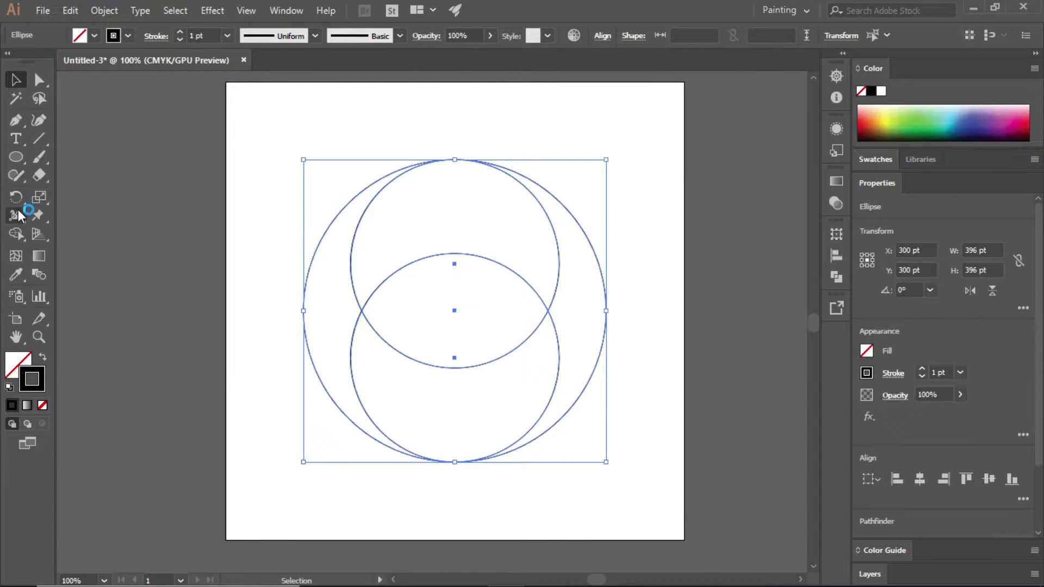
# Step: With Shape Builder, merge top into left and bottom into right crescents, deleting the middle lens
pyautogui.click(17, 220)
pyautogui.click(15, 234)
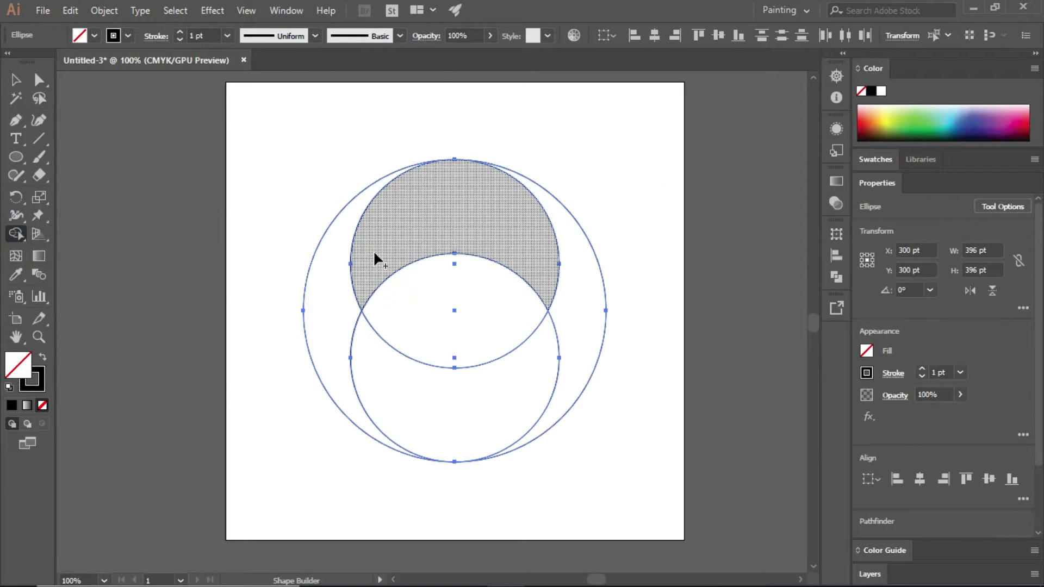
pyautogui.moveTo(887, 160)
pyautogui.mouseDown()
pyautogui.moveTo(750, 237)
pyautogui.moveTo(649, 397)
pyautogui.mouseUp()
pyautogui.moveTo(323, 330); pyautogui.dragTo(328, 334)
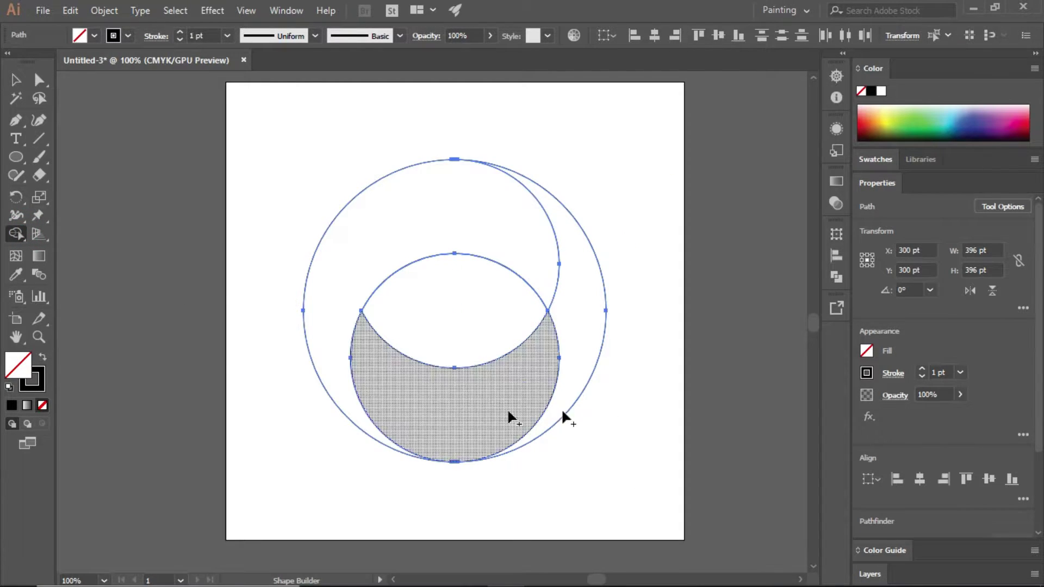
pyautogui.moveTo(505, 400)
pyautogui.mouseDown()
pyautogui.moveTo(565, 379)
pyautogui.moveTo(598, 339)
pyautogui.mouseUp()
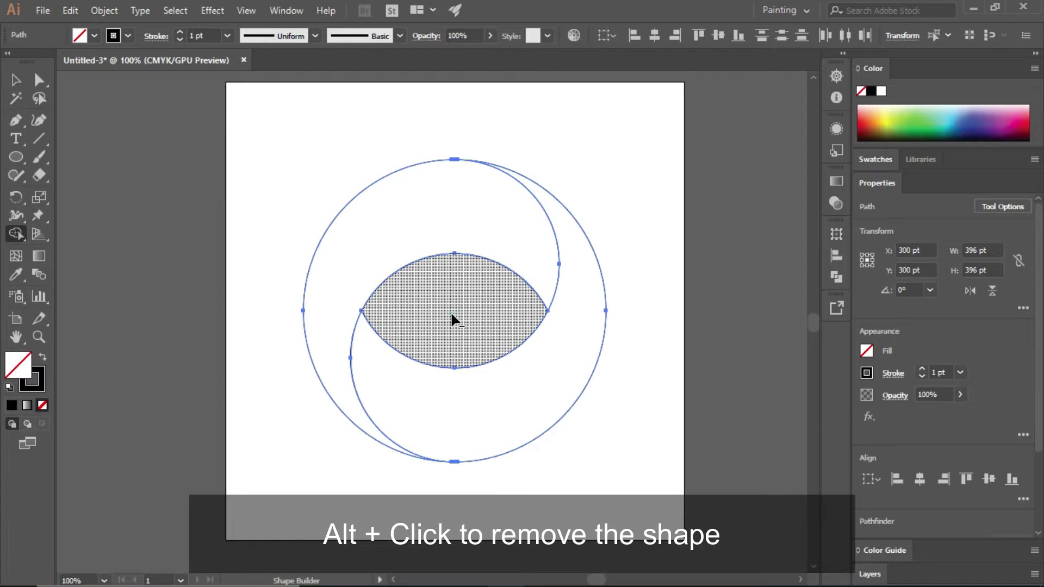
pyautogui.keyDown('alt'); pyautogui.click(508, 345); pyautogui.keyUp('alt')
pyautogui.click(17, 79)
pyautogui.click(424, 211)
pyautogui.click(439, 253)
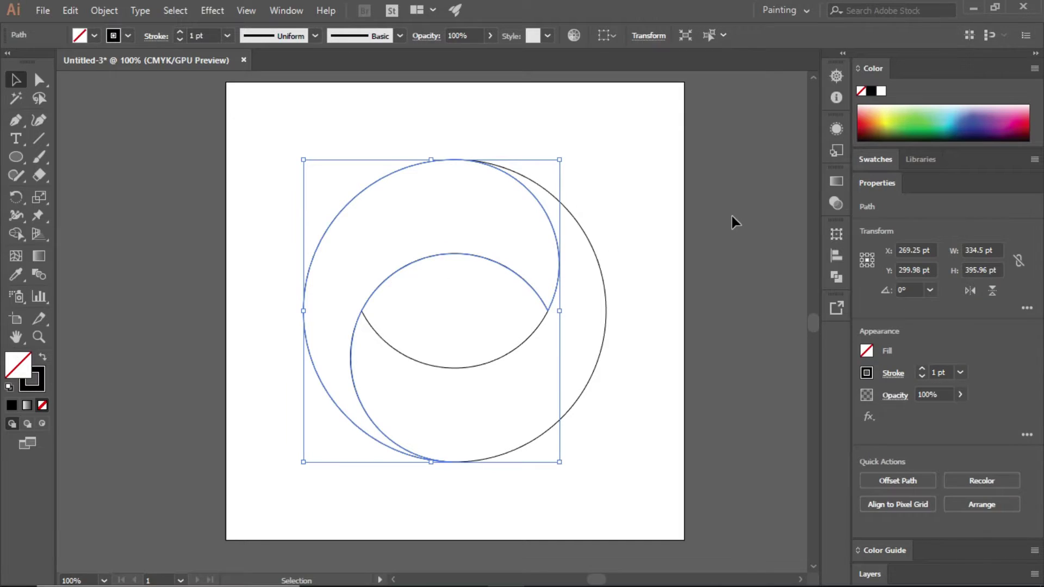
# Step: Give the left crescent a black fill and no stroke
pyautogui.click(80, 34)
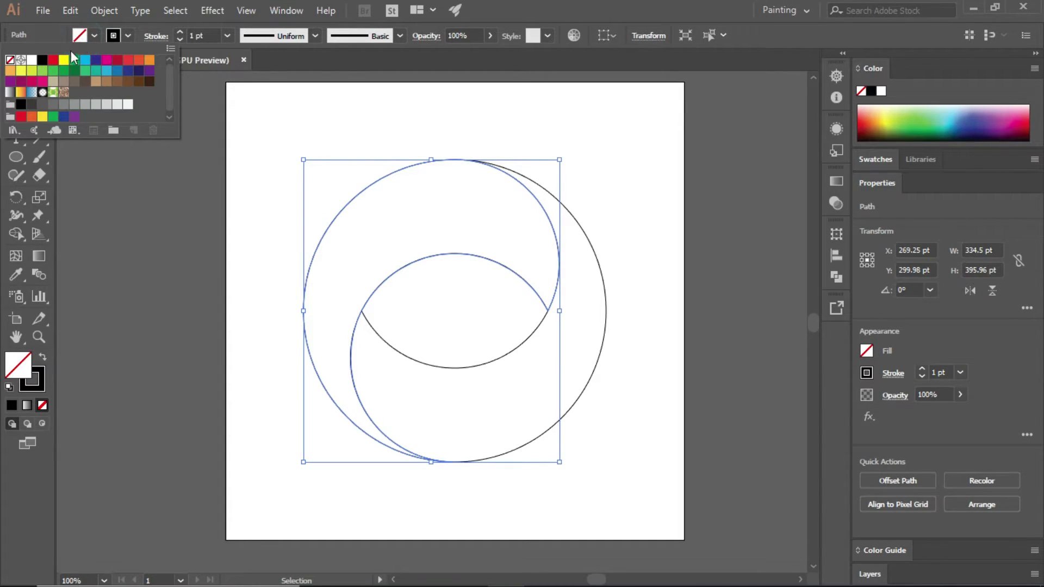
pyautogui.click(42, 60)
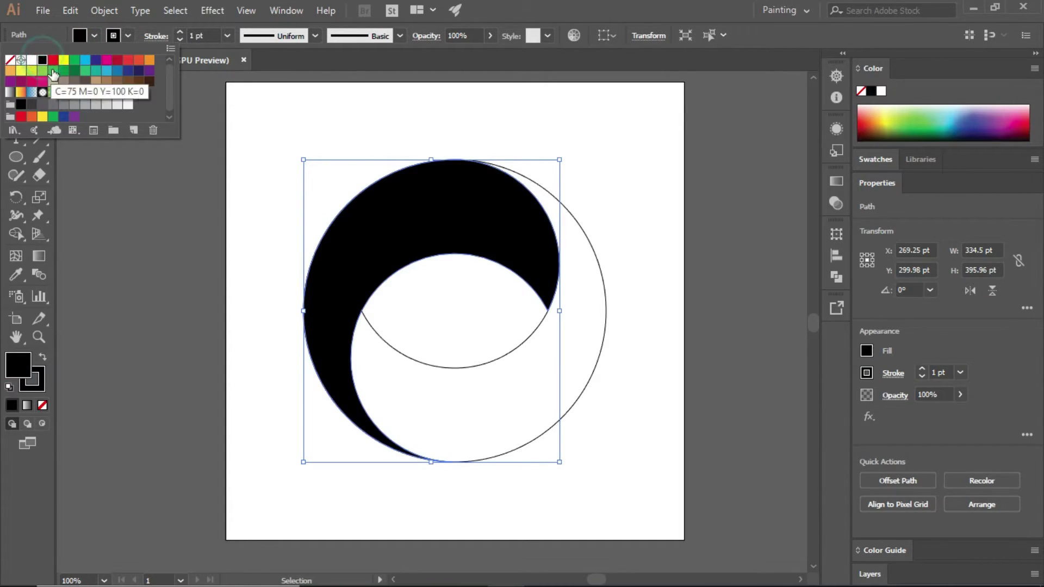
pyautogui.click(118, 34)
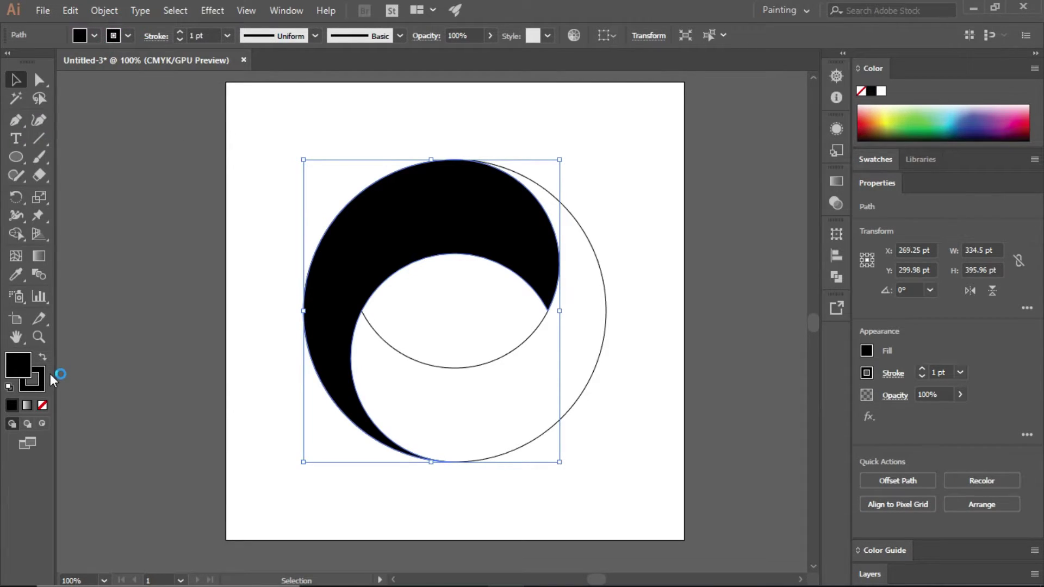
pyautogui.click(43, 405)
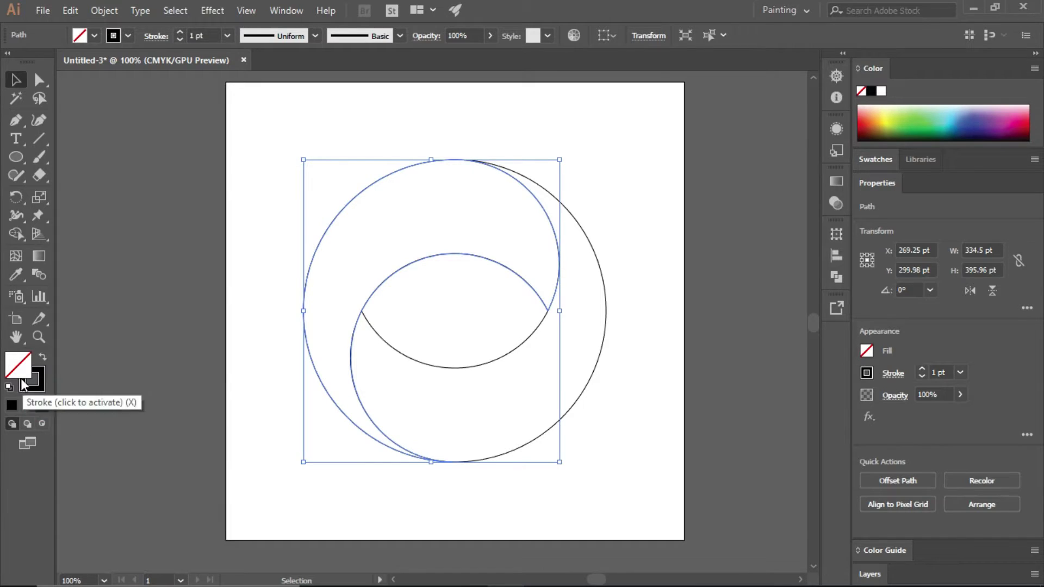
pyautogui.click(11, 405)
pyautogui.click(38, 392)
pyautogui.click(42, 405)
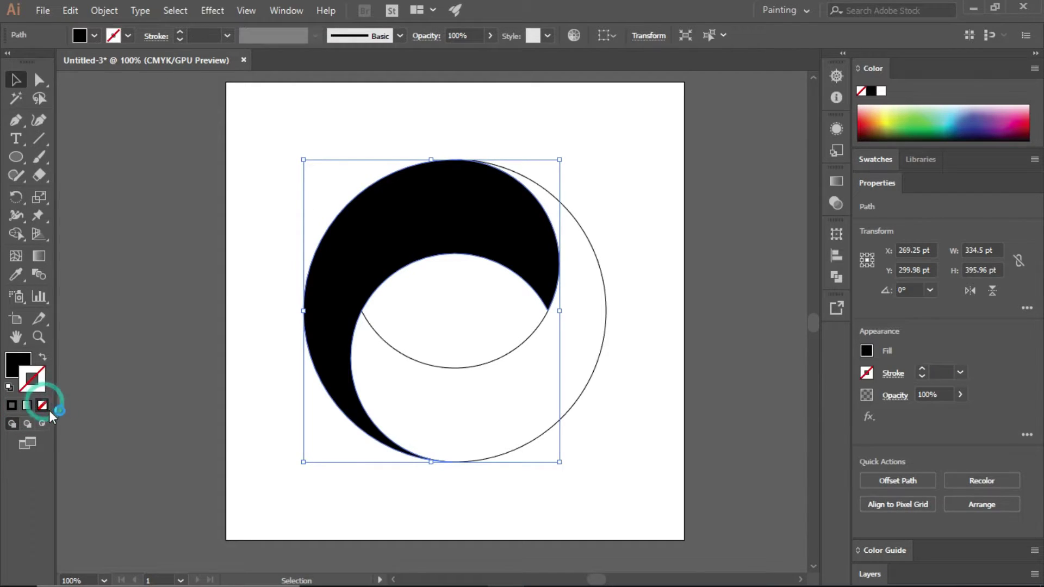
pyautogui.click(581, 284)
# Step: Give the right crescent a black fill and no stroke
pyautogui.click(567, 349)
pyautogui.click(501, 353)
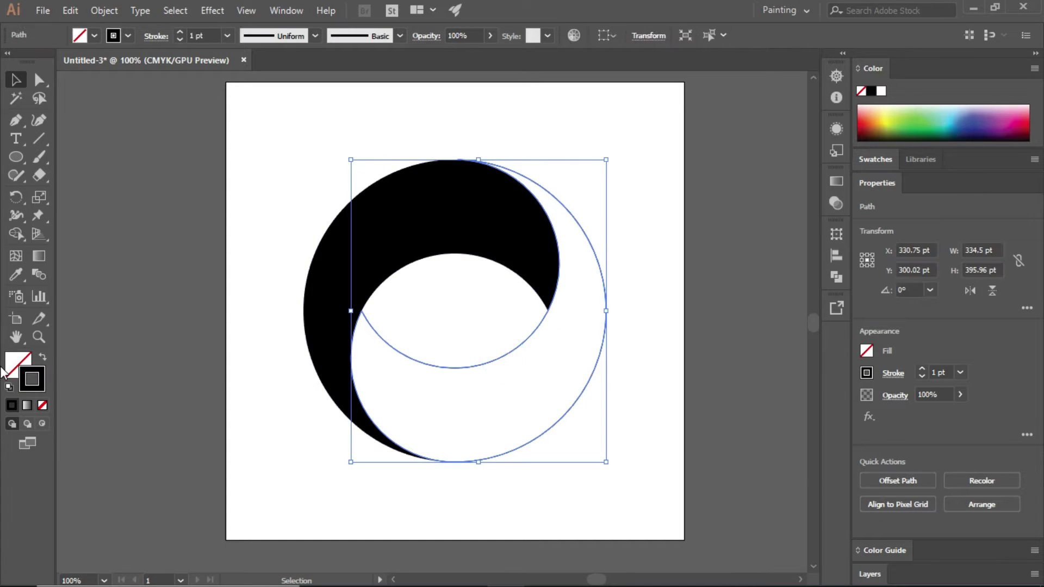
pyautogui.click(11, 405)
pyautogui.click(34, 391)
pyautogui.click(42, 405)
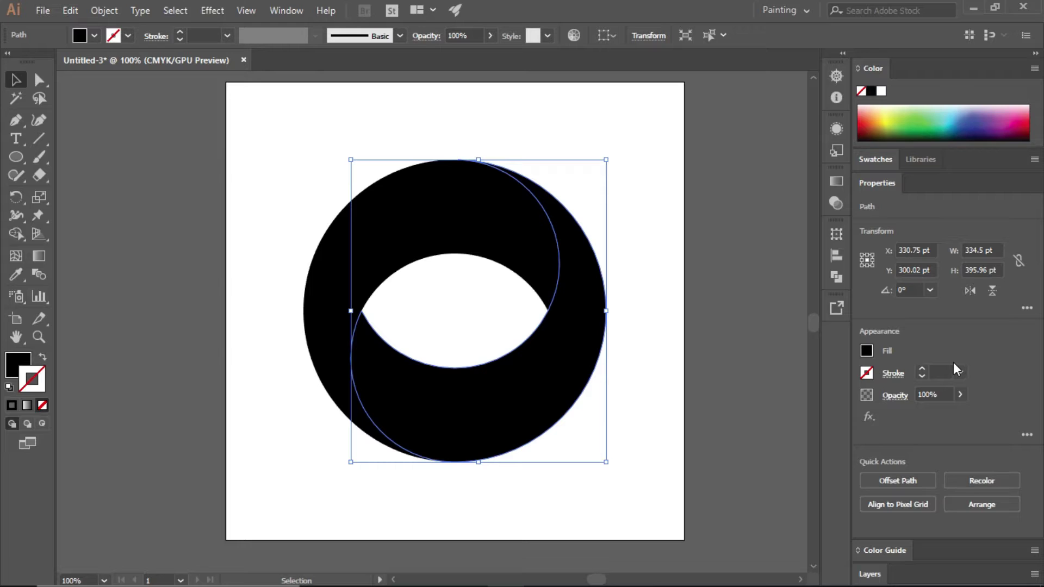
# Step: Apply a linear gradient to the right crescent and set its stroke to None
pyautogui.click(835, 183)
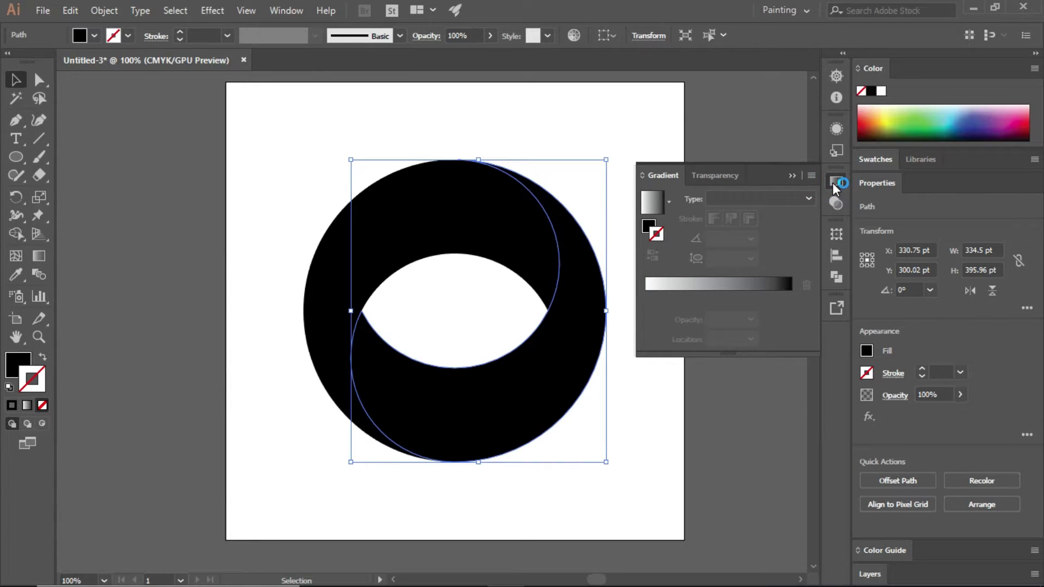
pyautogui.click(657, 208)
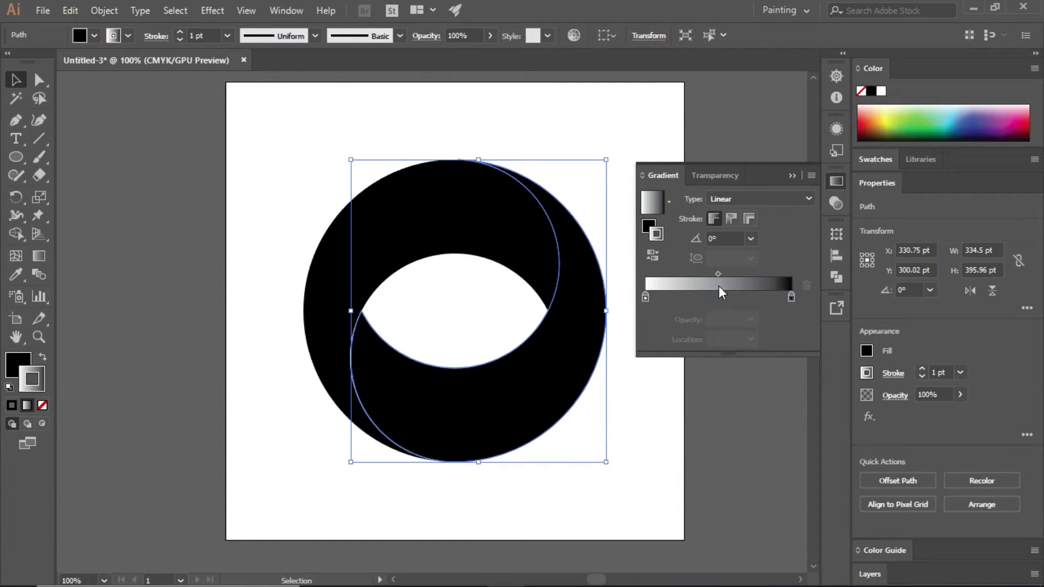
pyautogui.click(645, 299)
pyautogui.click(866, 351)
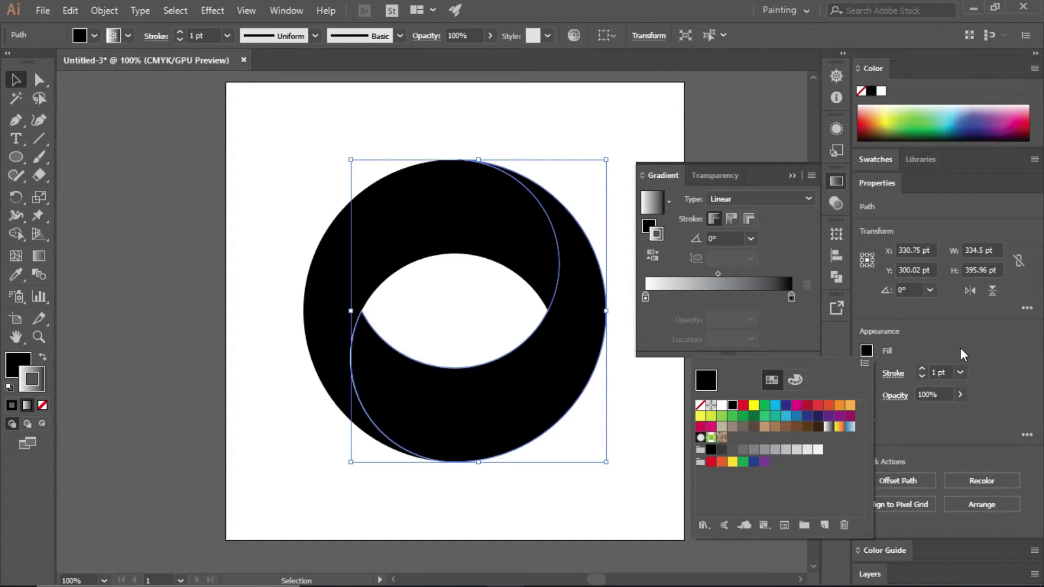
pyautogui.click(957, 348)
pyautogui.click(866, 374)
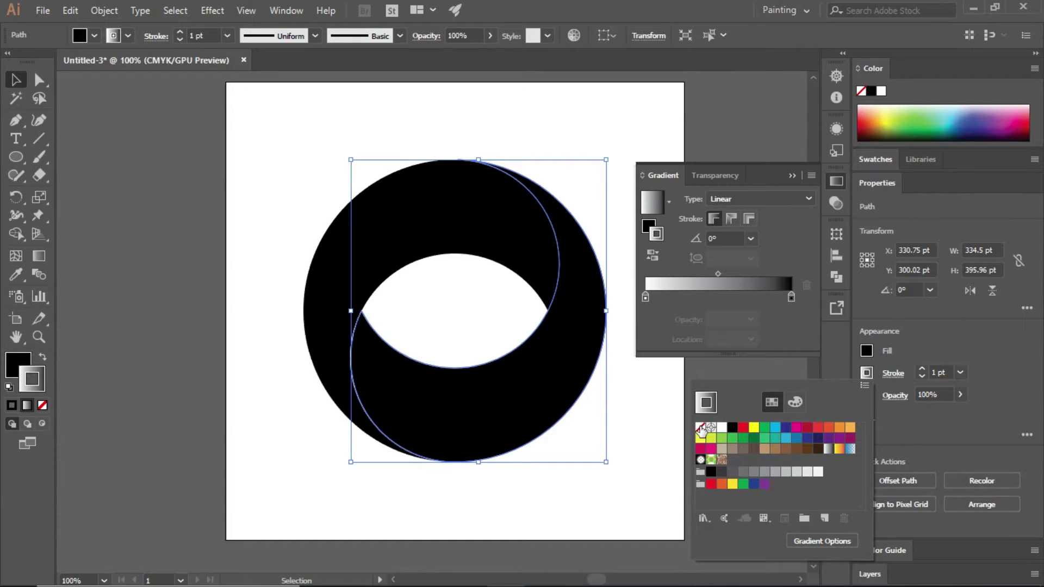
pyautogui.click(700, 427)
pyautogui.click(1010, 353)
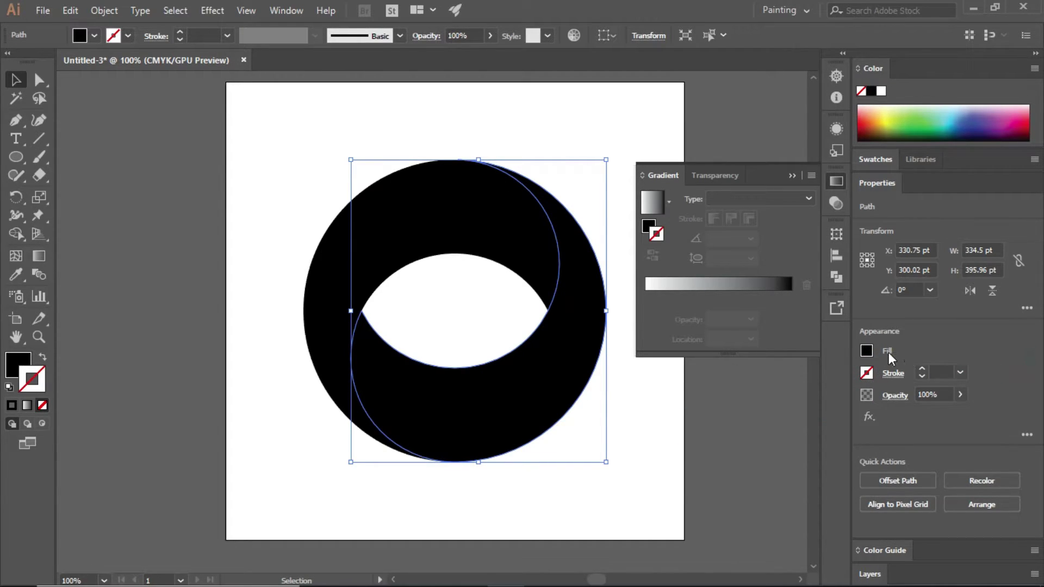
# Step: Fill the right crescent with a deep blue (C 90.2, M 84.31) from the CMYK spectrum
pyautogui.click(869, 351)
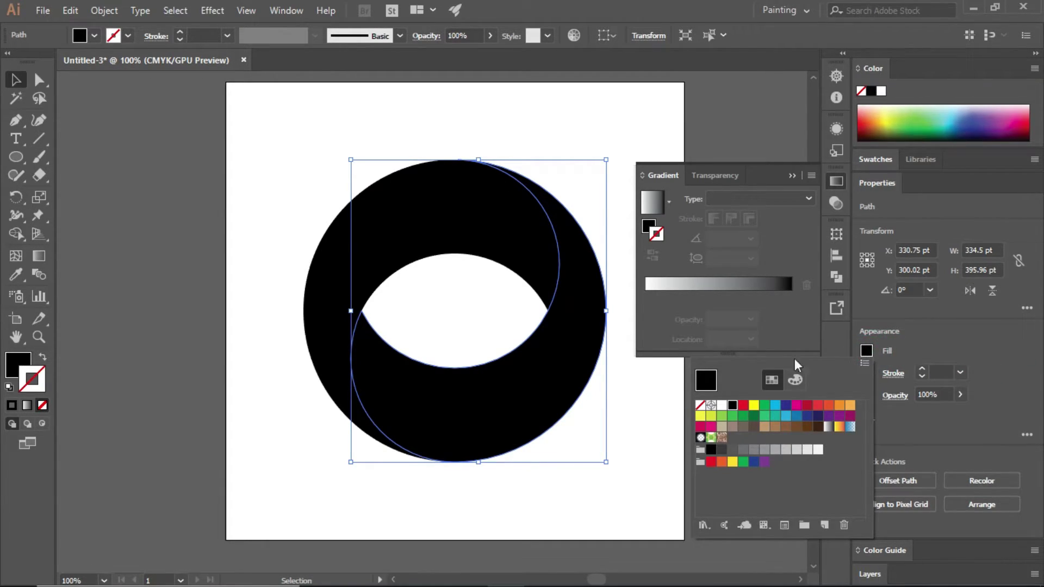
pyautogui.click(797, 380)
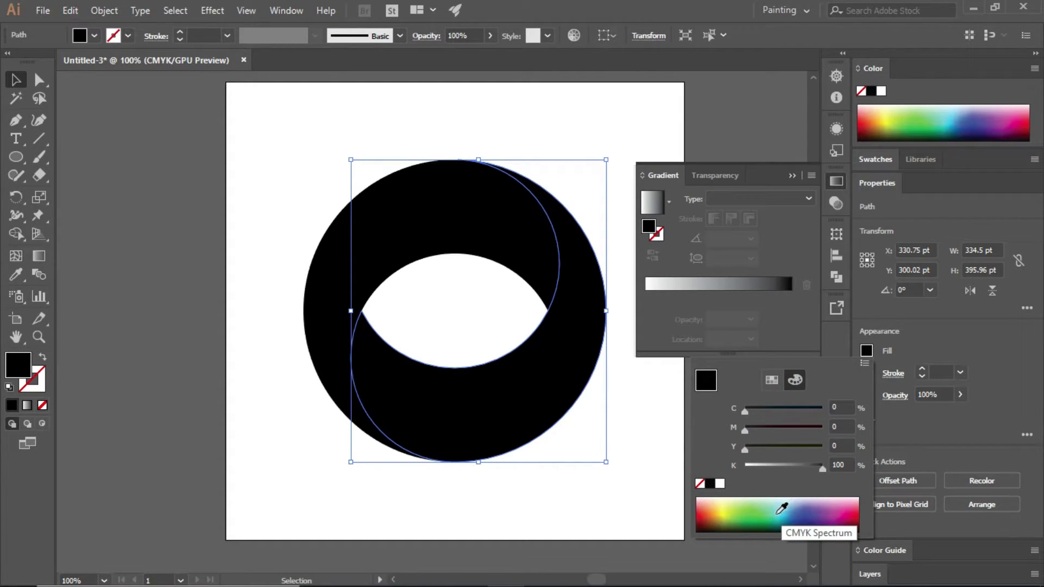
pyautogui.click(810, 514)
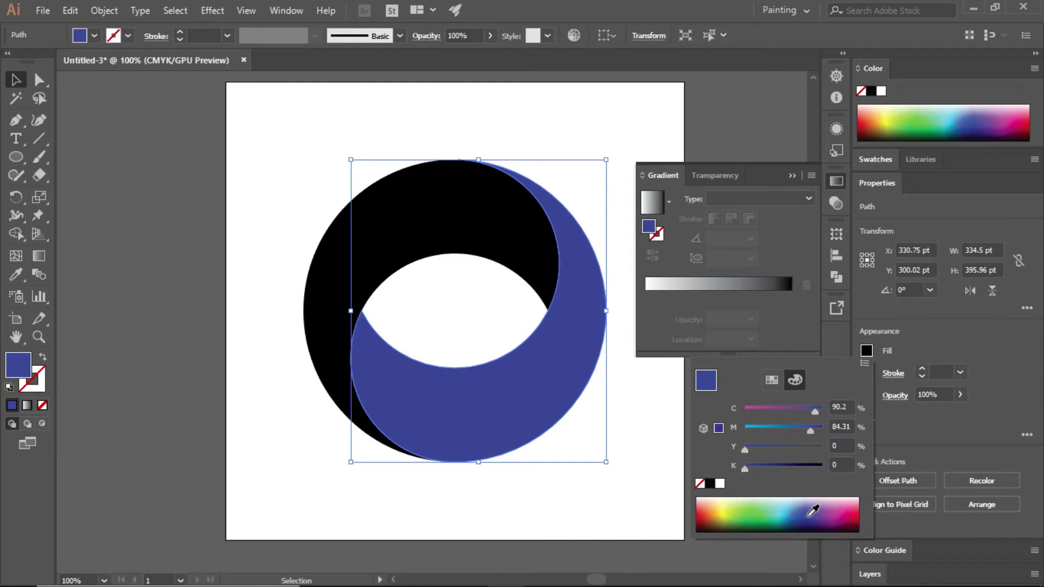
pyautogui.click(980, 345)
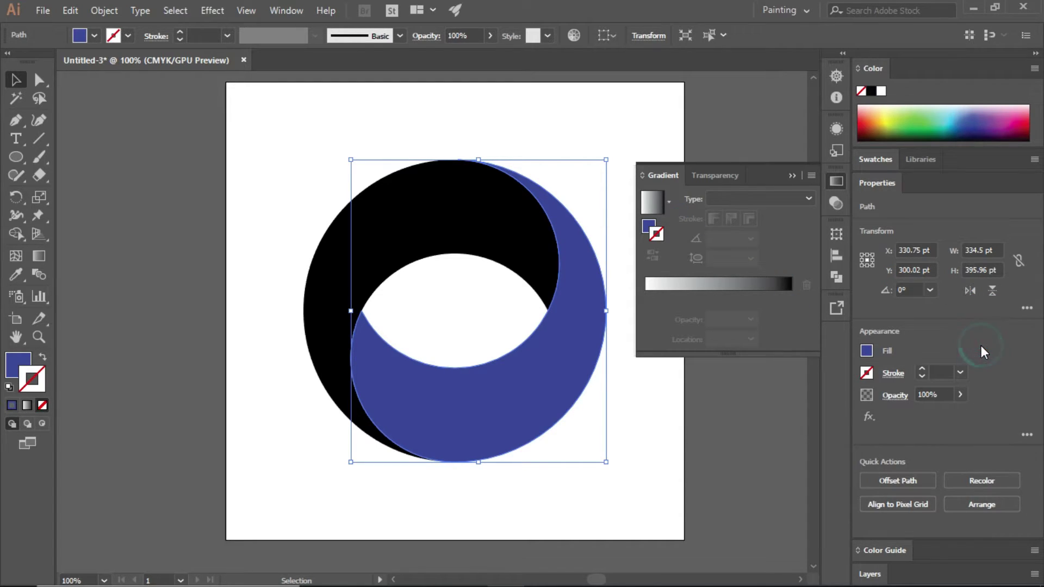
pyautogui.press('g')
pyautogui.click(790, 171)
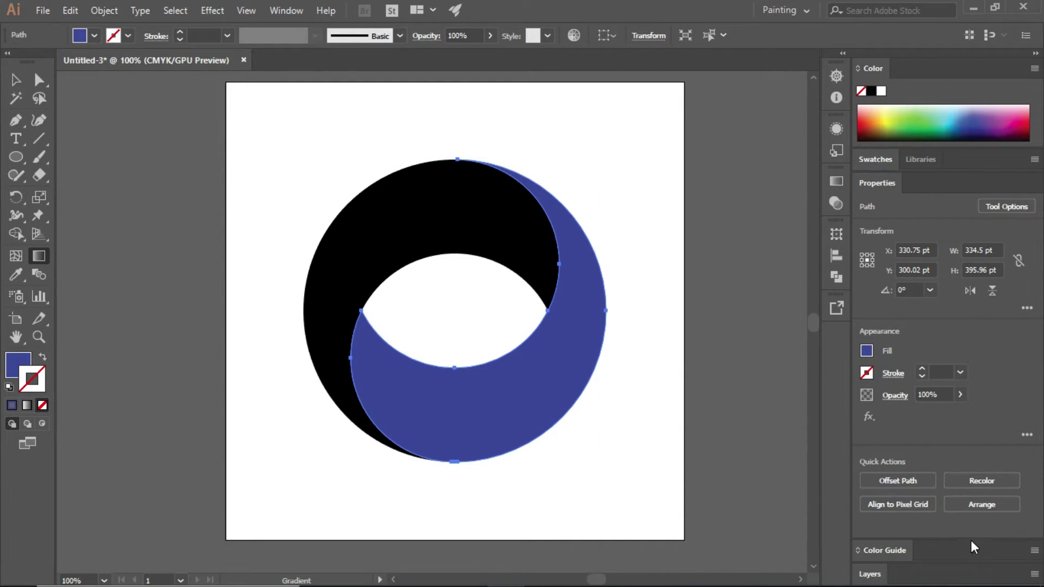
# Step: Select the blue crescent's path in Layers and apply a default linear white-to-black gradient at 0°
pyautogui.click(899, 574)
pyautogui.click(982, 459)
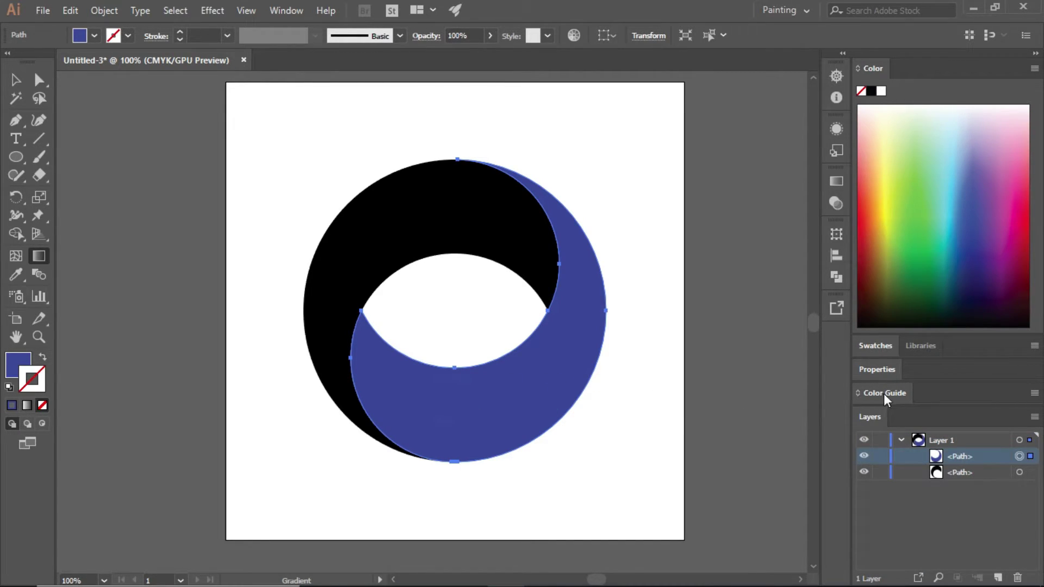
pyautogui.click(875, 369)
pyautogui.click(837, 184)
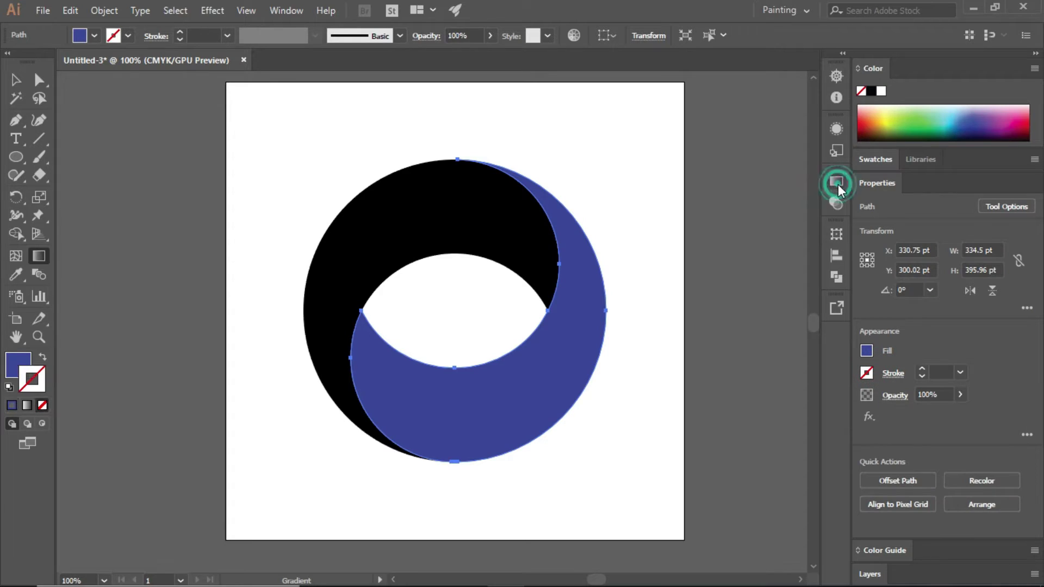
pyautogui.click(837, 183)
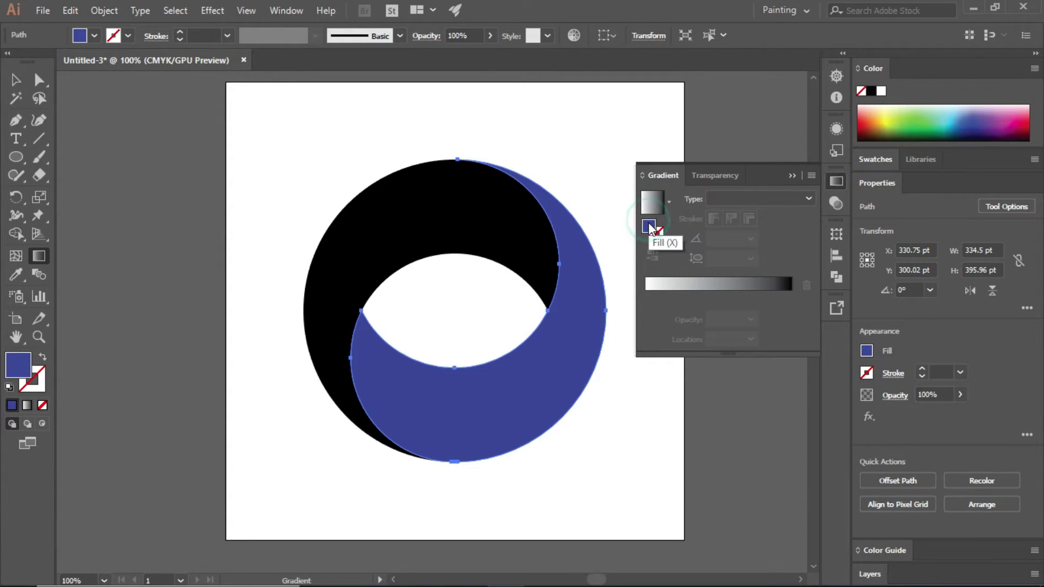
pyautogui.click(653, 203)
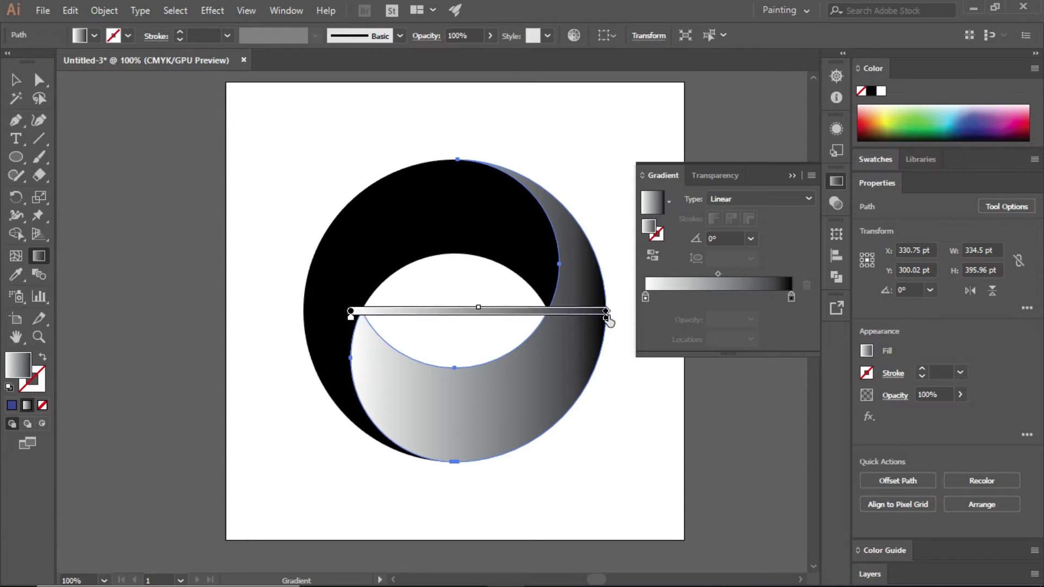
# Step: Set the gradient's starting stop to the CMYK Blue swatch
pyautogui.click(645, 296)
pyautogui.doubleClick(645, 297)
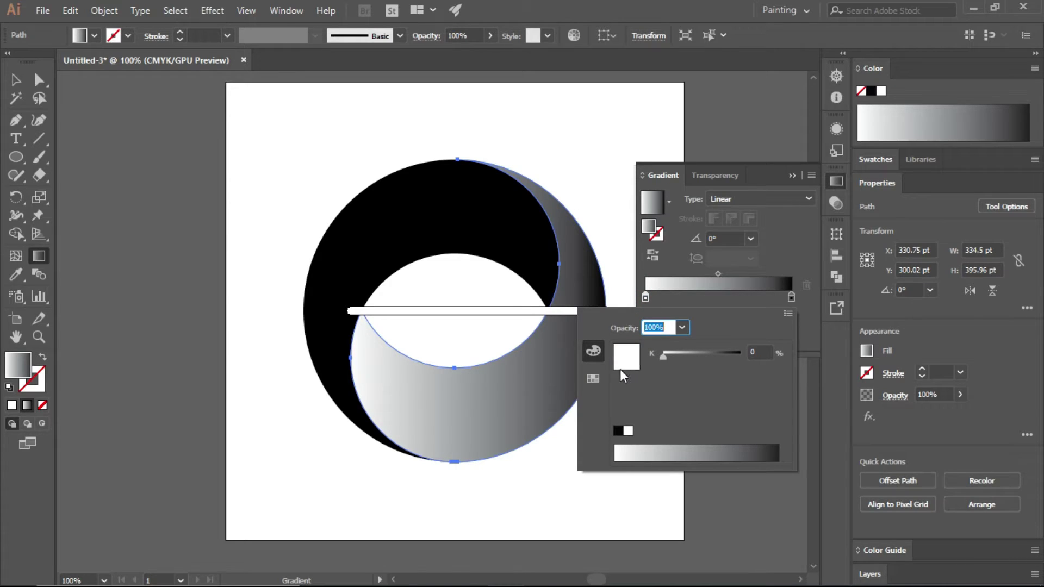
pyautogui.click(593, 379)
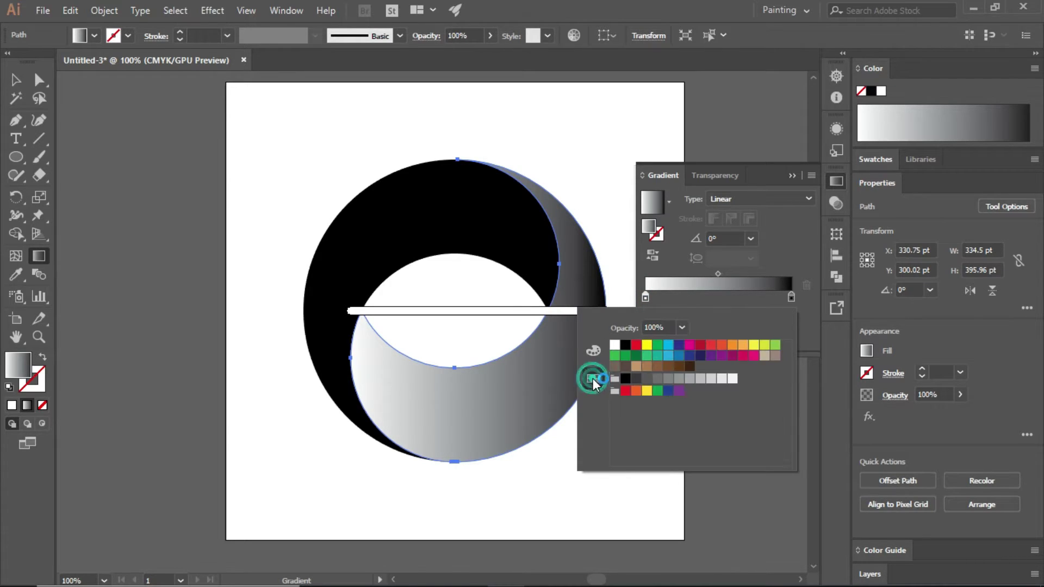
pyautogui.click(680, 346)
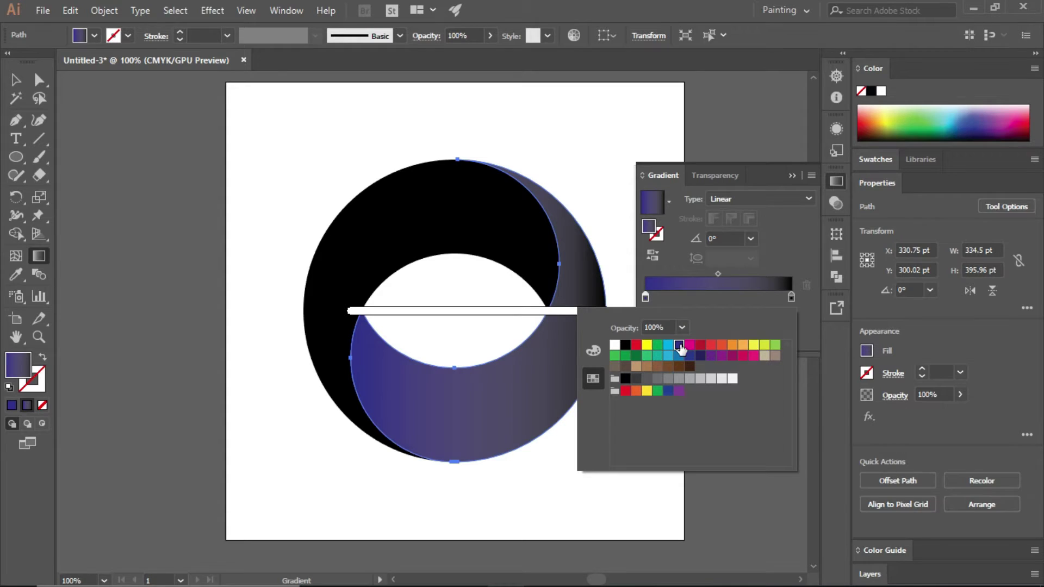
# Step: Set the ending stop to CMYK Cyan and lighten its C value to 54
pyautogui.click(792, 298)
pyautogui.doubleClick(791, 298)
pyautogui.click(594, 350)
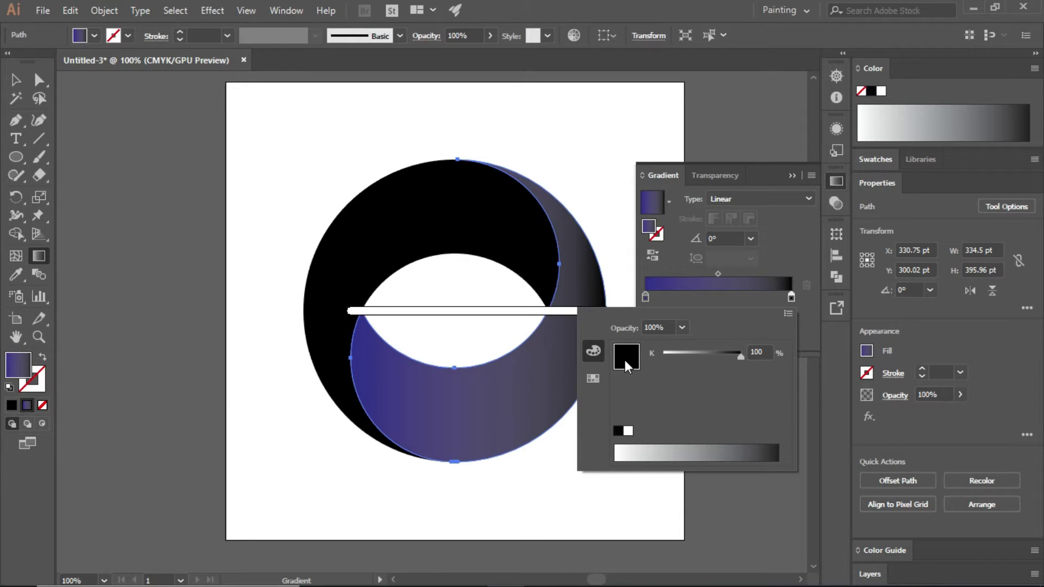
pyautogui.click(592, 379)
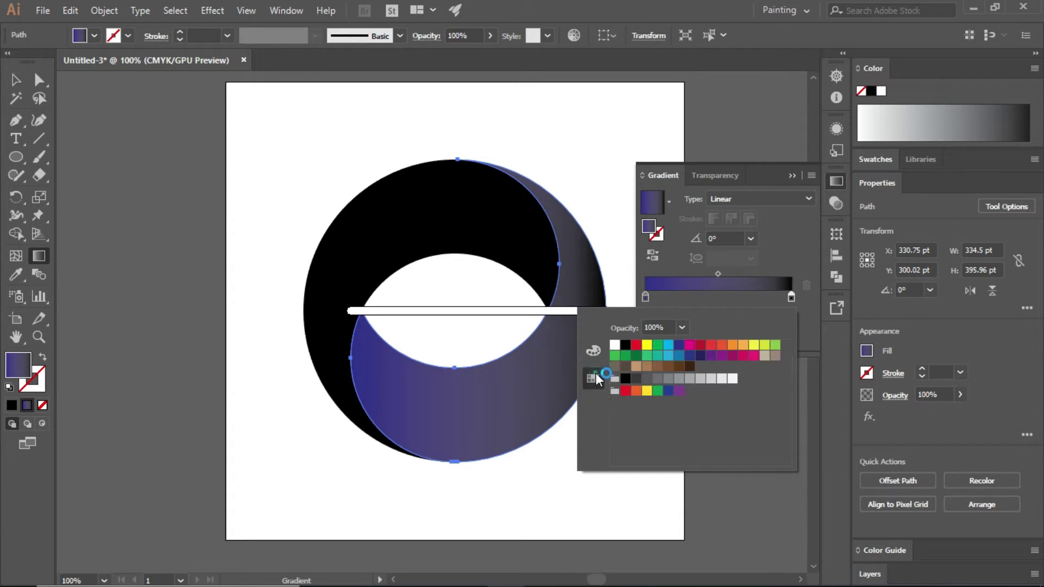
pyautogui.click(668, 345)
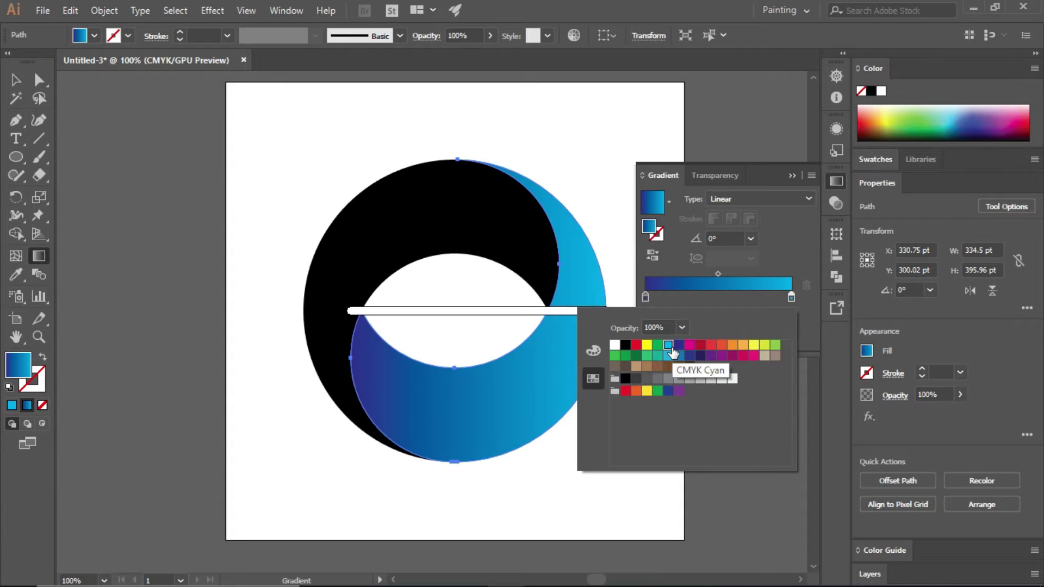
pyautogui.click(593, 351)
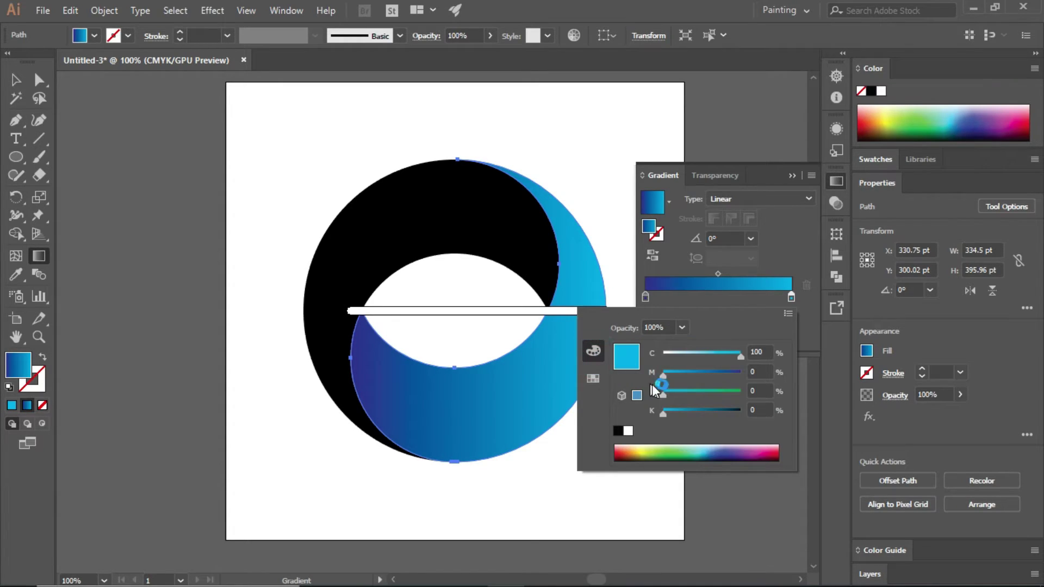
pyautogui.moveTo(738, 358); pyautogui.dragTo(703, 357)
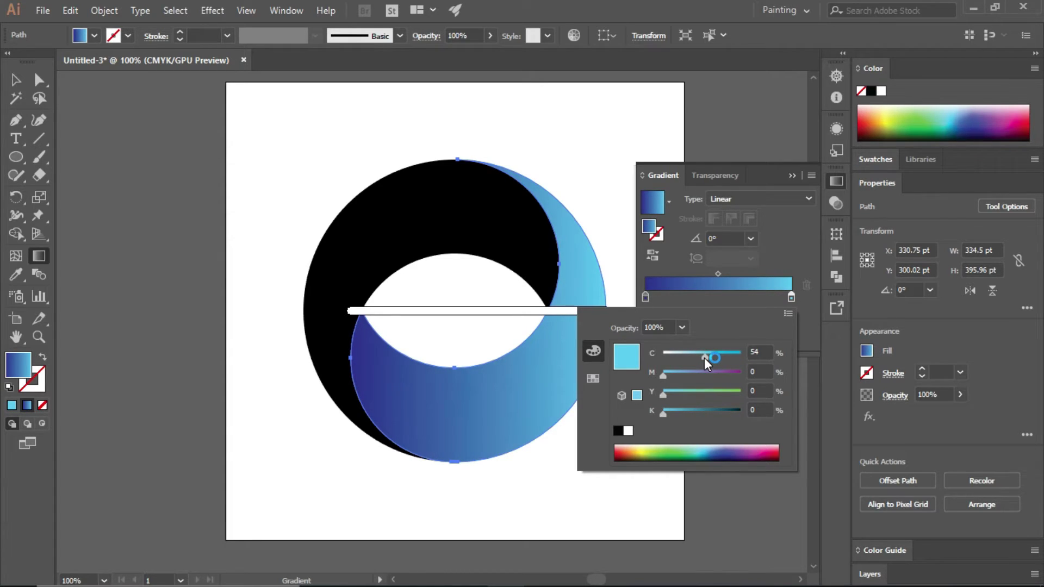
pyautogui.click(795, 262)
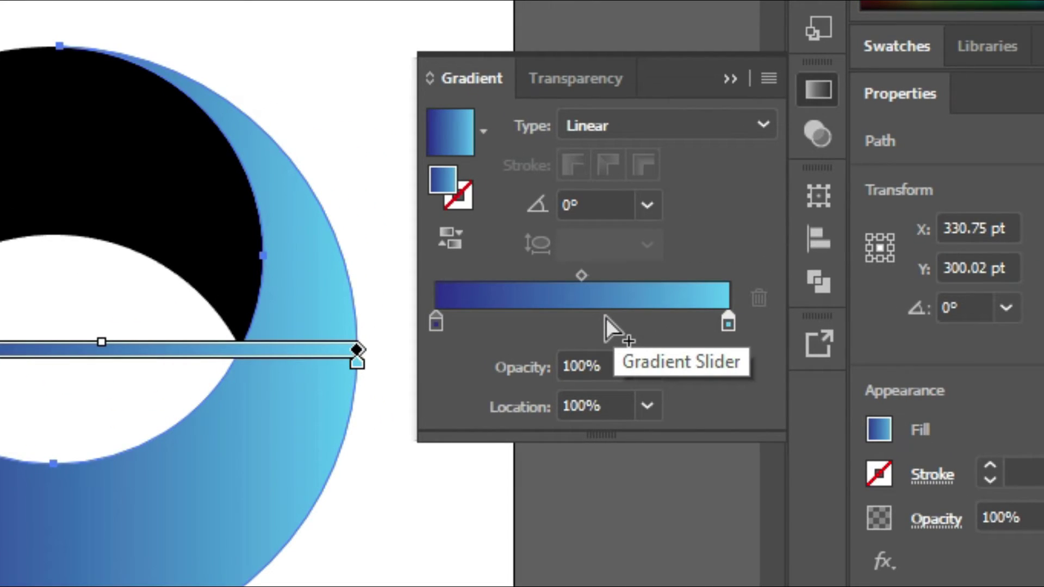
# Step: Add a lavender stop (C 32, M 42.31) at about 56.15% in the gradient
pyautogui.click(606, 317)
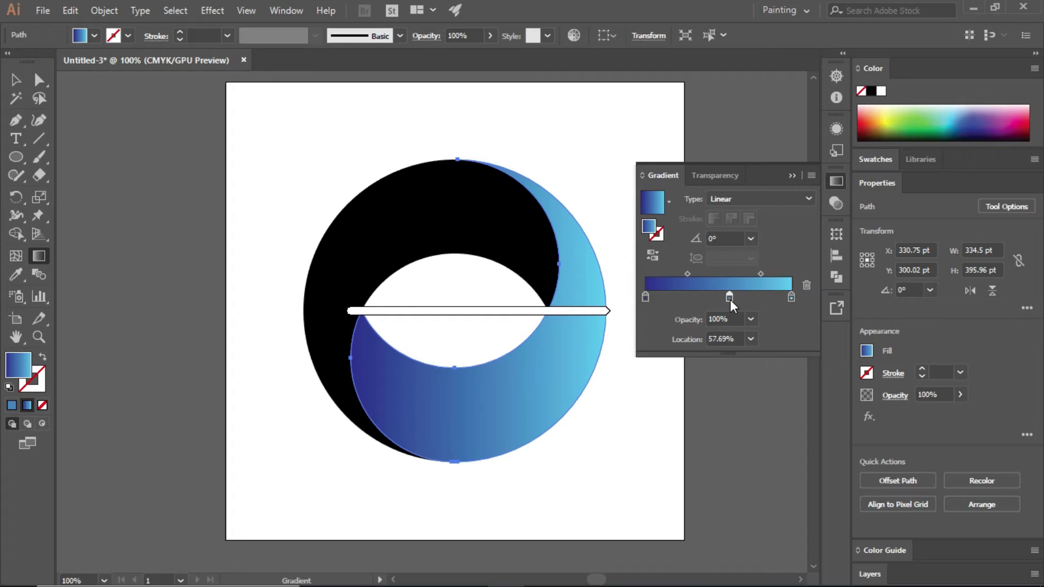
pyautogui.moveTo(730, 299); pyautogui.dragTo(727, 299)
pyautogui.doubleClick(727, 298)
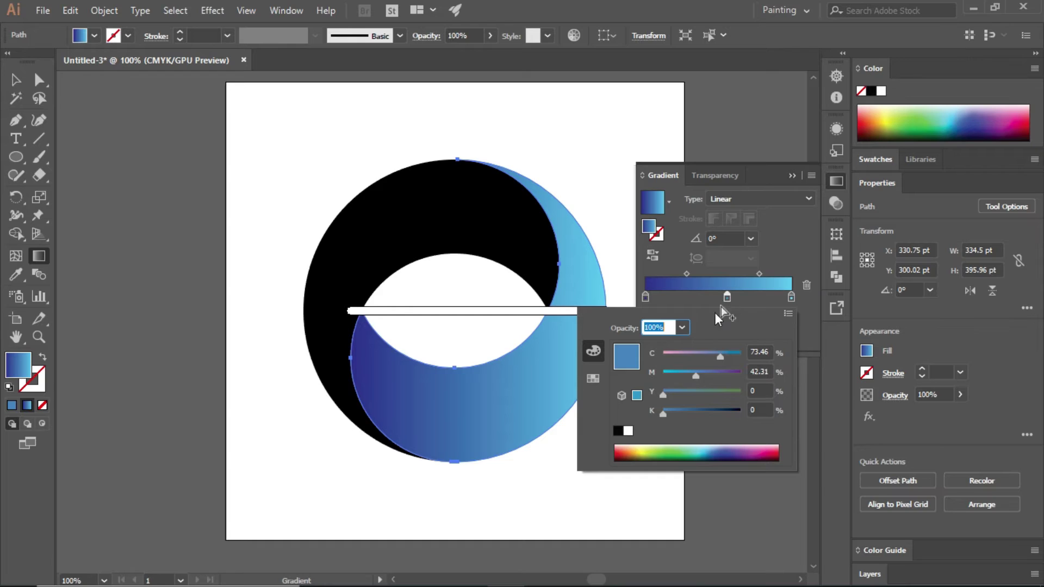
pyautogui.moveTo(720, 357); pyautogui.dragTo(690, 356)
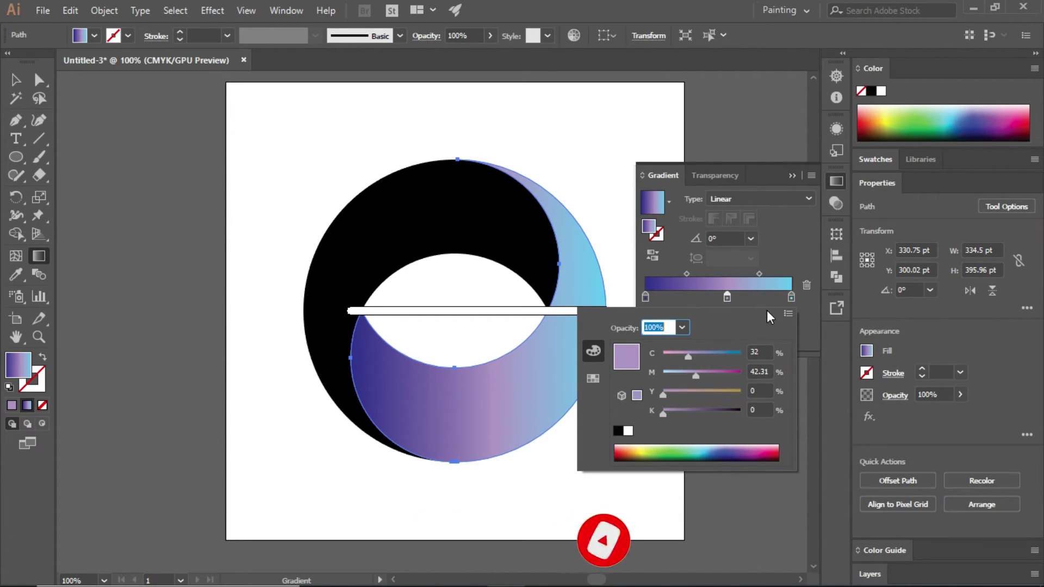
# Step: Set the crescent's gradient angle to 20° in the Gradient panel
pyautogui.click(714, 238)
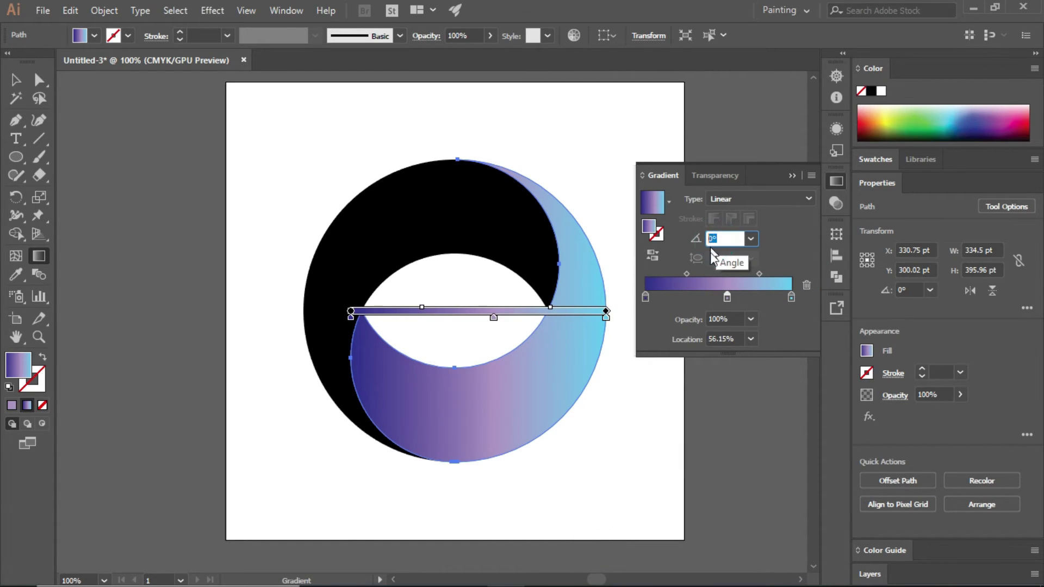
pyautogui.press('BackSpace')
pyautogui.press('BackSpace')
pyautogui.write('20')
pyautogui.press('Return')
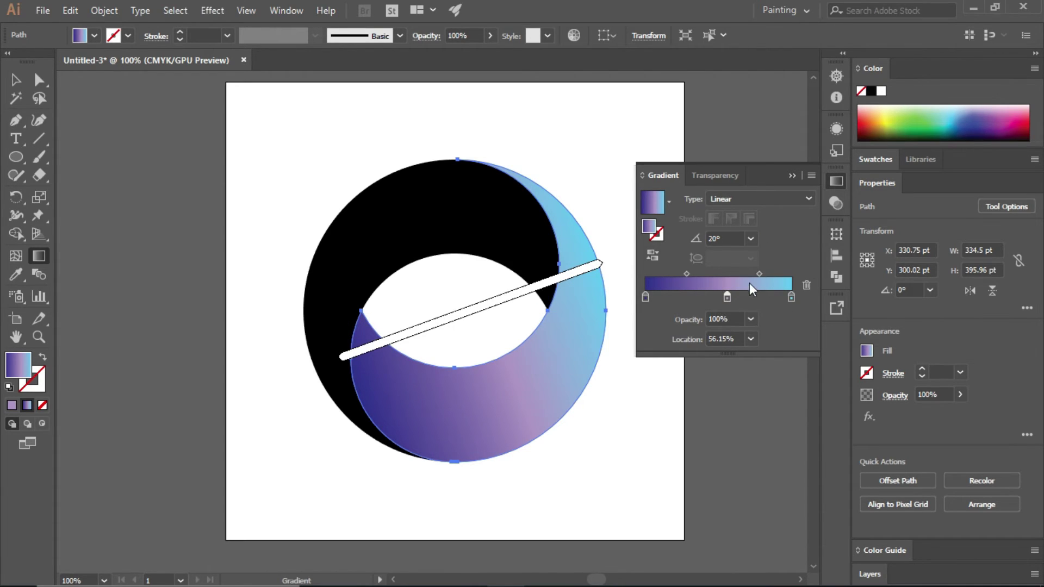
# Step: Shift the gradient midpoints, moving the blue–lavender blend to 39.95%
pyautogui.moveTo(758, 274); pyautogui.dragTo(768, 274)
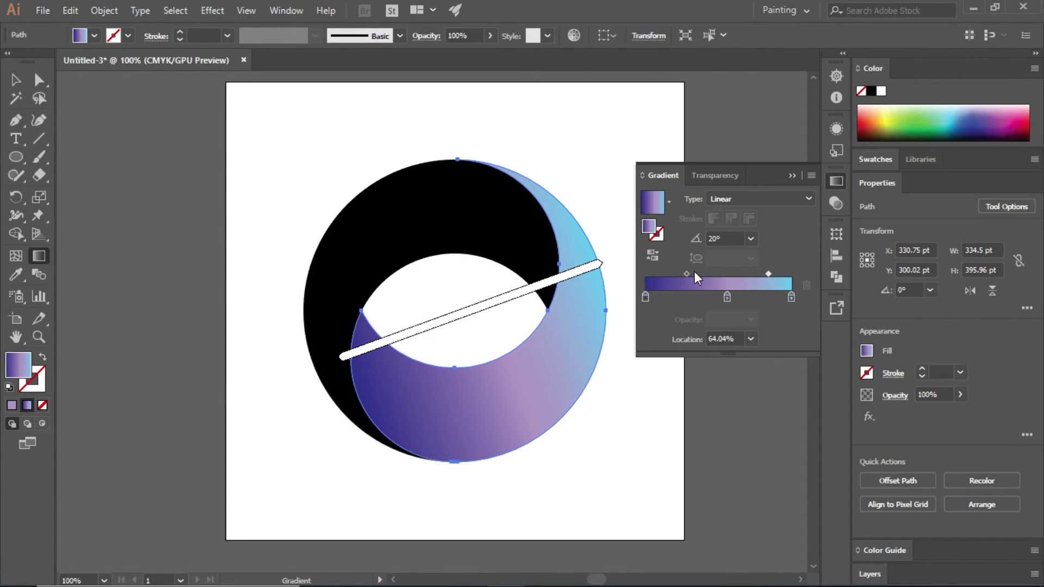
pyautogui.moveTo(686, 273); pyautogui.dragTo(678, 273)
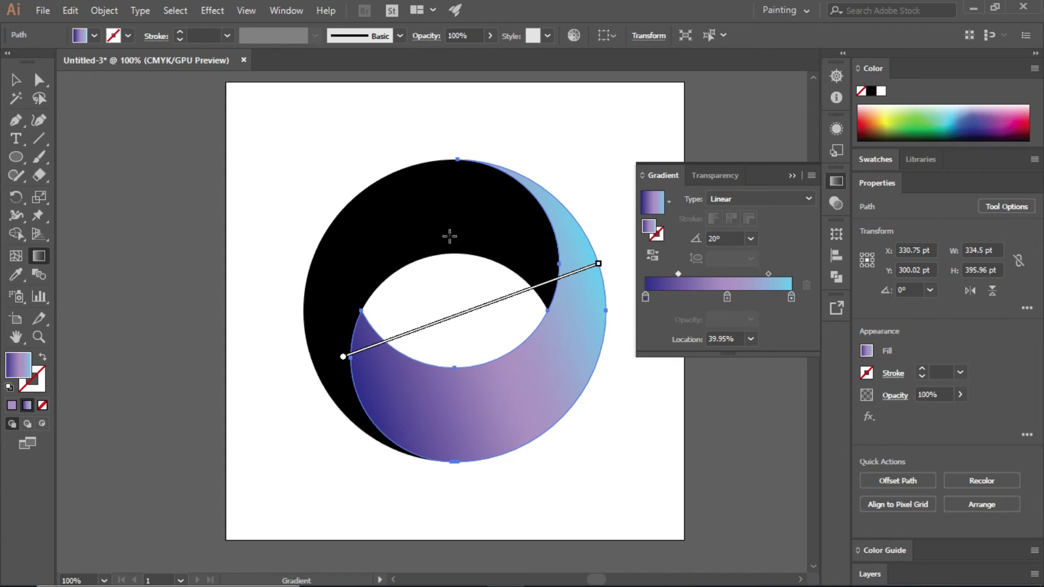
pyautogui.click(15, 80)
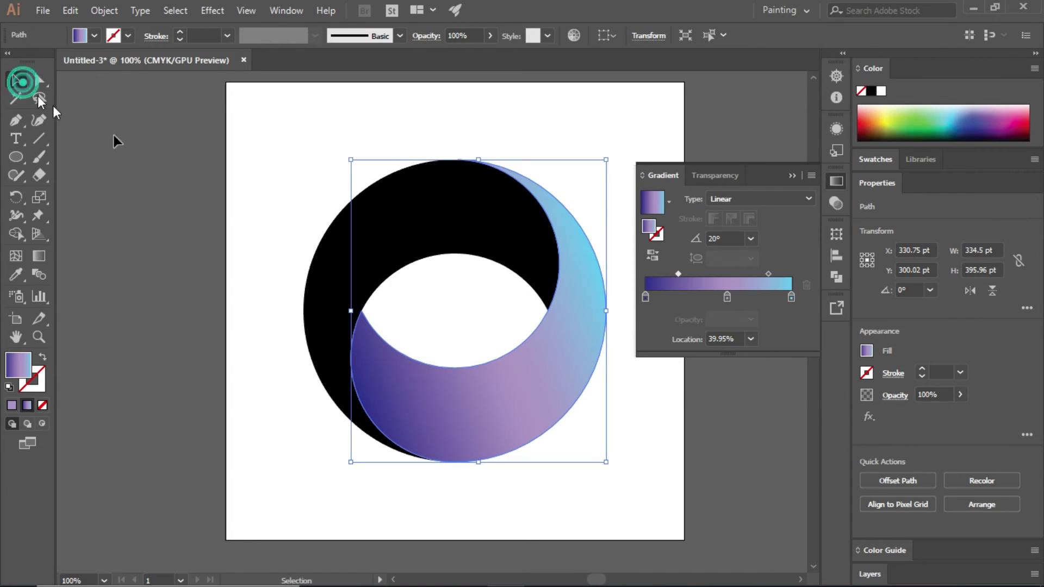
# Step: Apply the 20° purple-to-cyan gradient to the black upper crescent
pyautogui.click(368, 230)
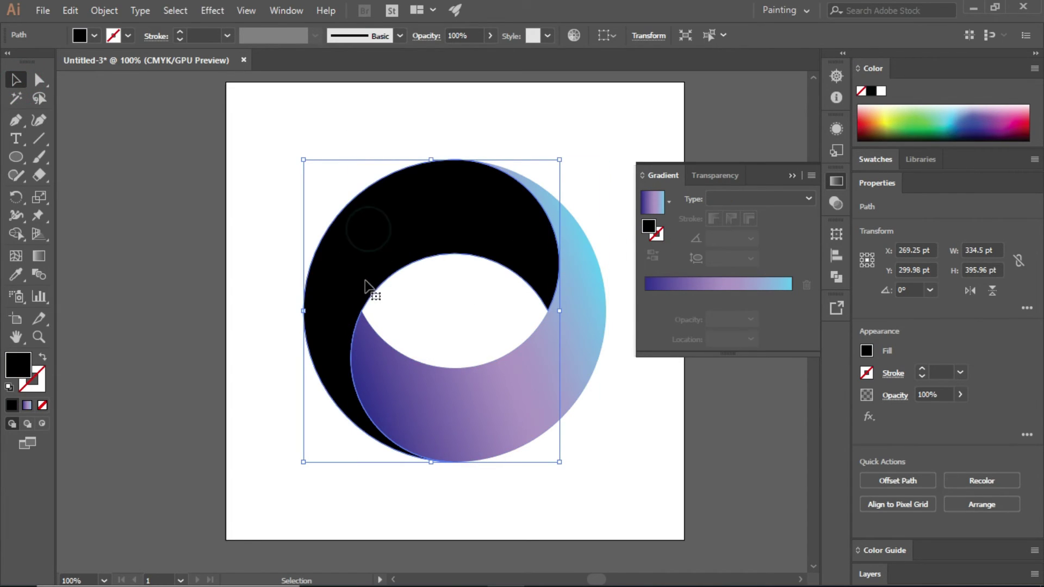
pyautogui.click(652, 202)
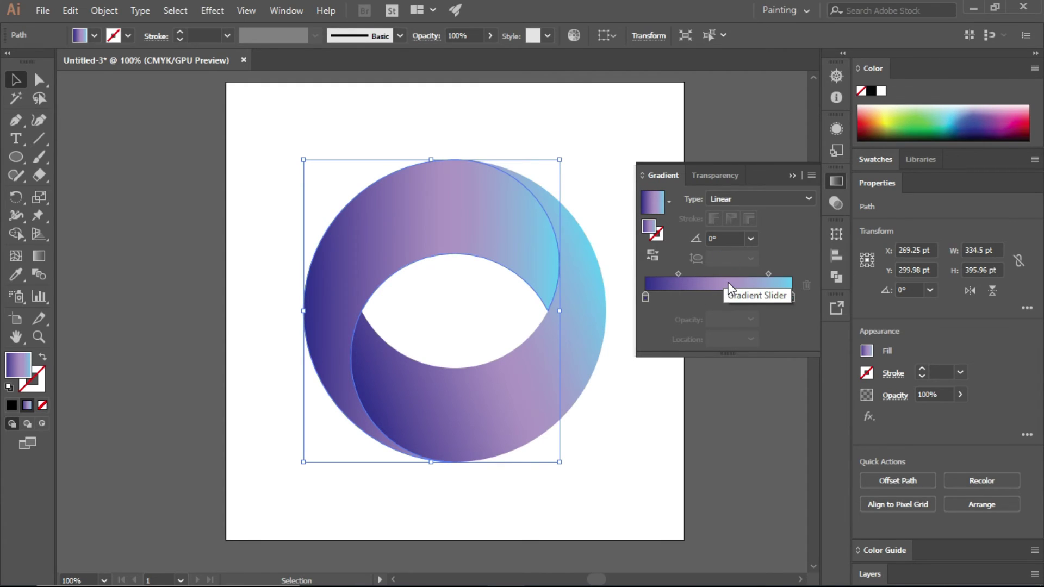